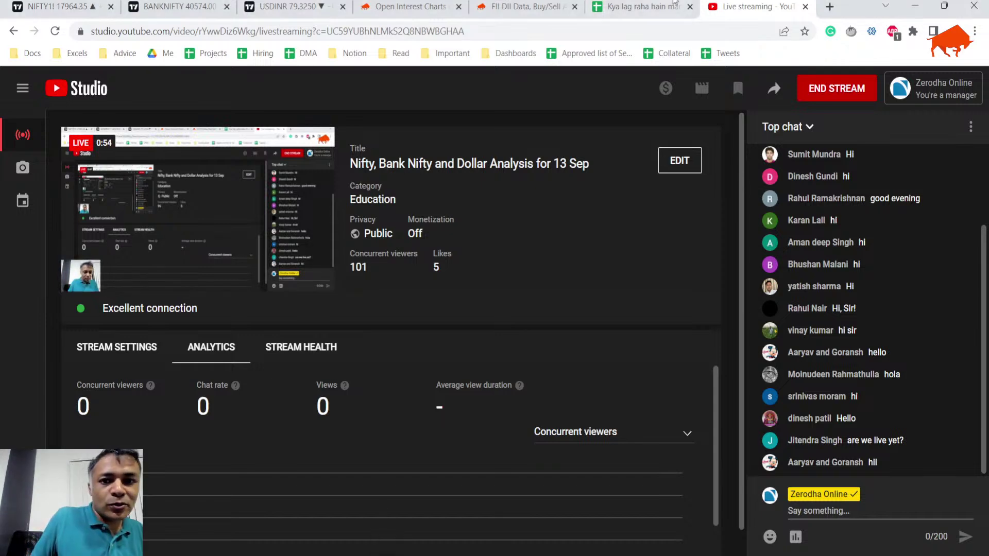
# Change the top notes heading in cell A3 from 10-Sep to 13-Sep, then select the 9-Sep chart note.
pyautogui.click(664, 4)
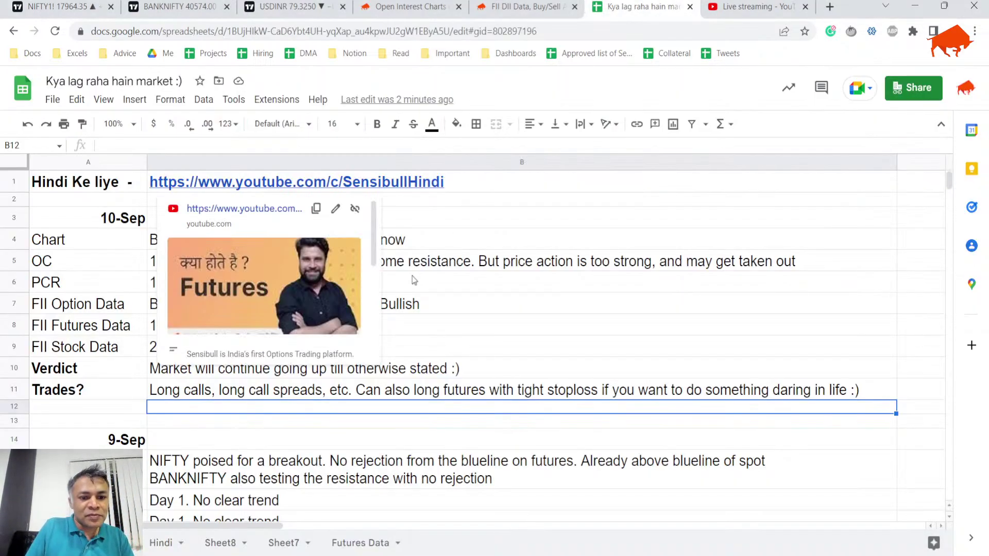
pyautogui.scroll(-2, 324, 325)
pyautogui.scroll(2, 304, 431)
pyautogui.scroll(-2, 307, 422)
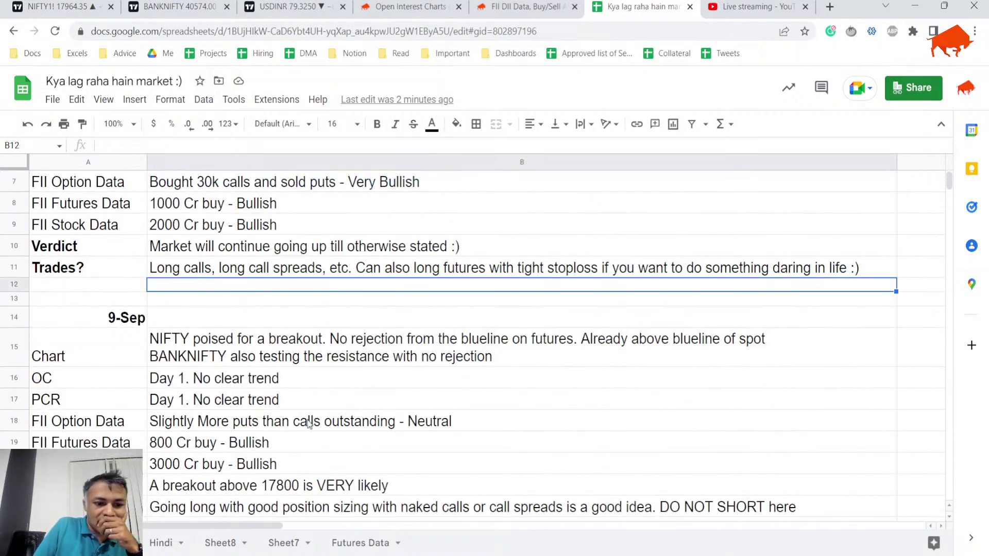
pyautogui.scroll(2, 308, 422)
pyautogui.click(135, 219)
pyautogui.doubleClick(135, 218)
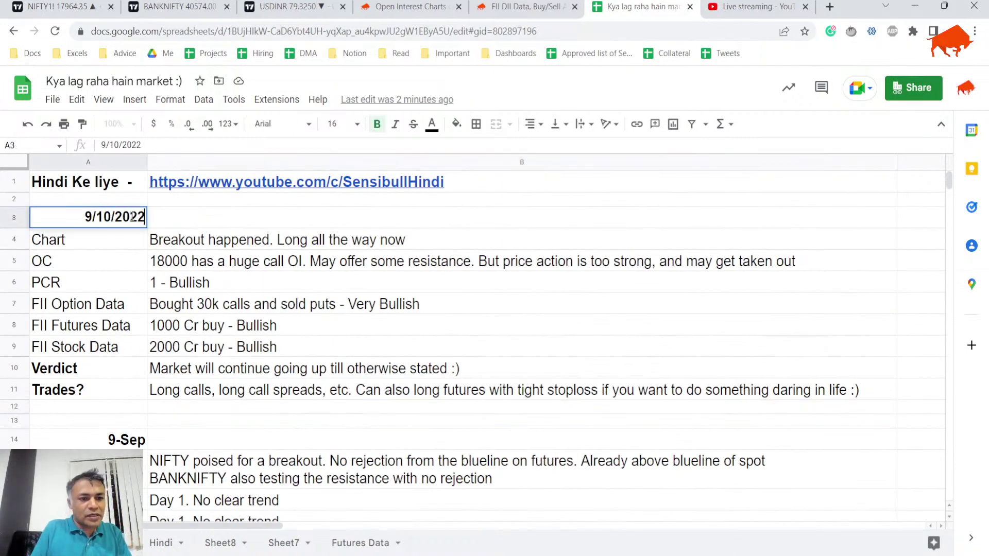
pyautogui.press('Return')
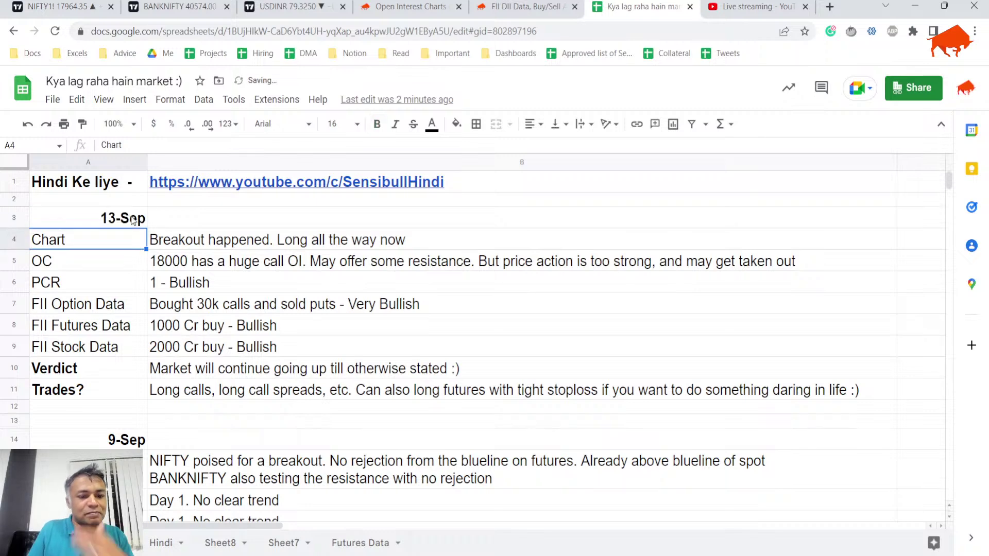
pyautogui.scroll(-1, 197, 325)
pyautogui.scroll(-1, 231, 325)
pyautogui.scroll(-1, 239, 323)
pyautogui.click(251, 275)
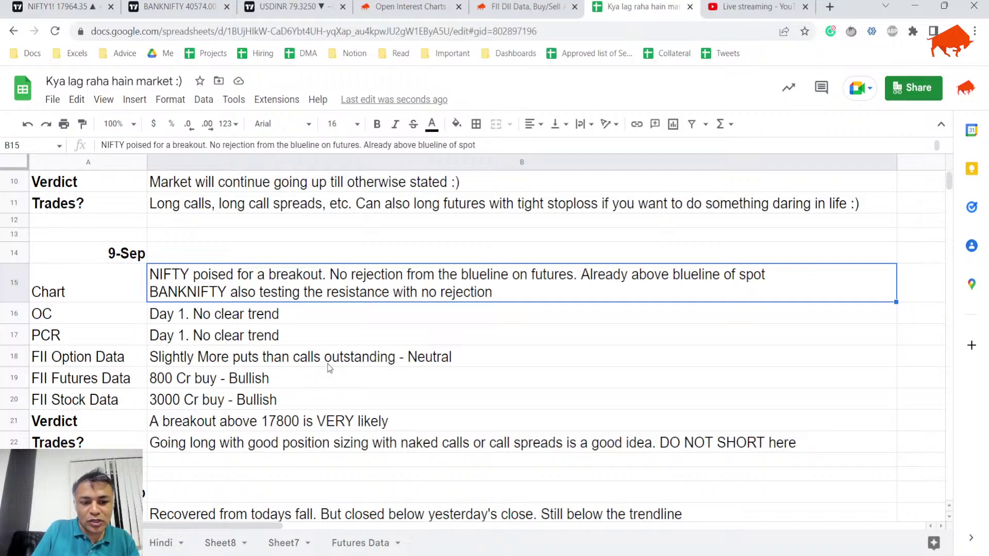
pyautogui.click(283, 429)
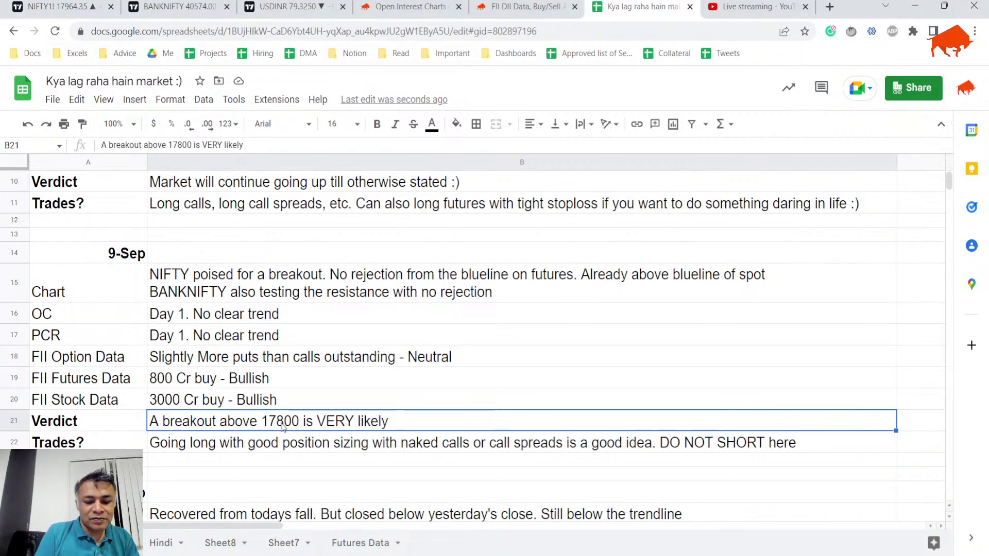
pyautogui.scroll(-1, 283, 429)
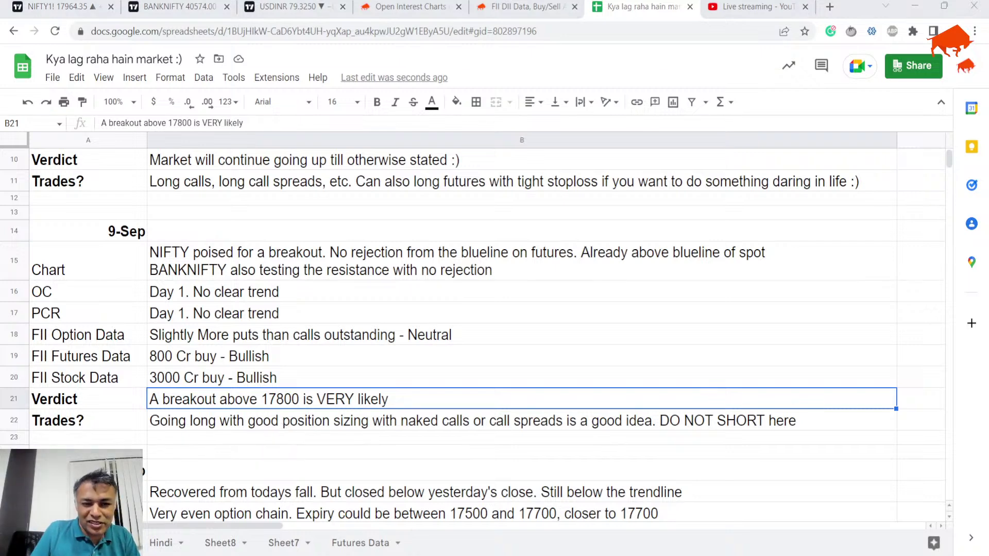
pyautogui.scroll(3, 353, 258)
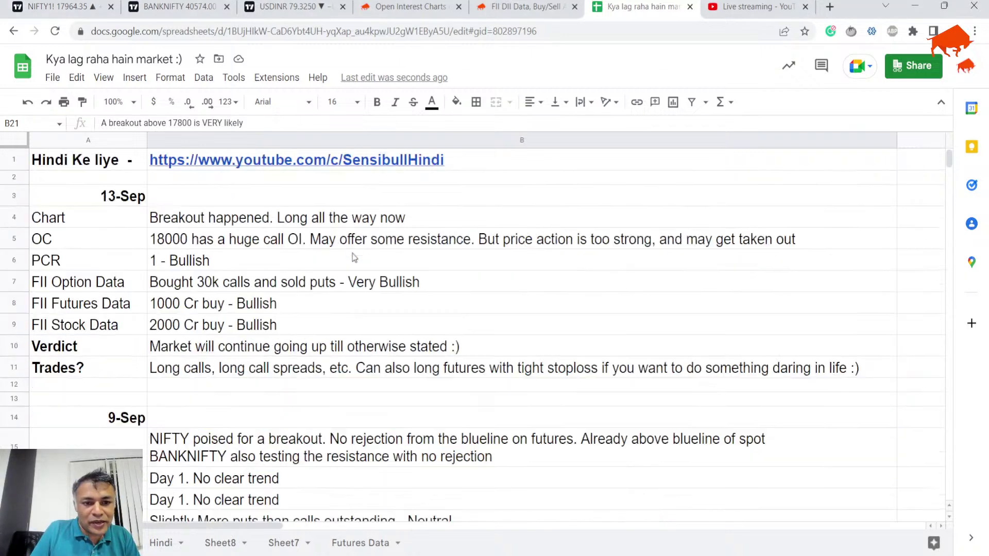
# Review the 13-Sep chart and open interest notes, then switch to the NIFTY futures chart.
pyautogui.click(324, 218)
pyautogui.press('Left')
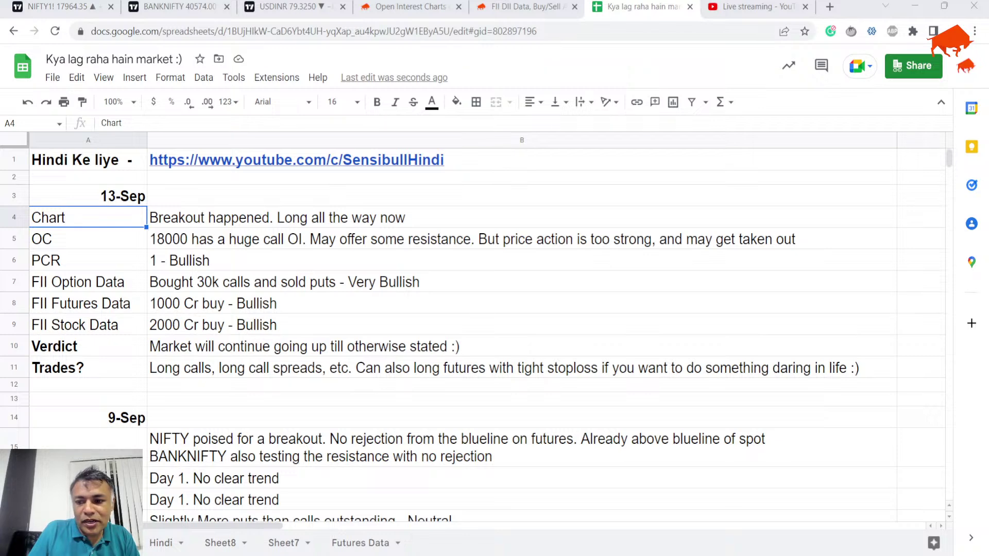
pyautogui.press('Right')
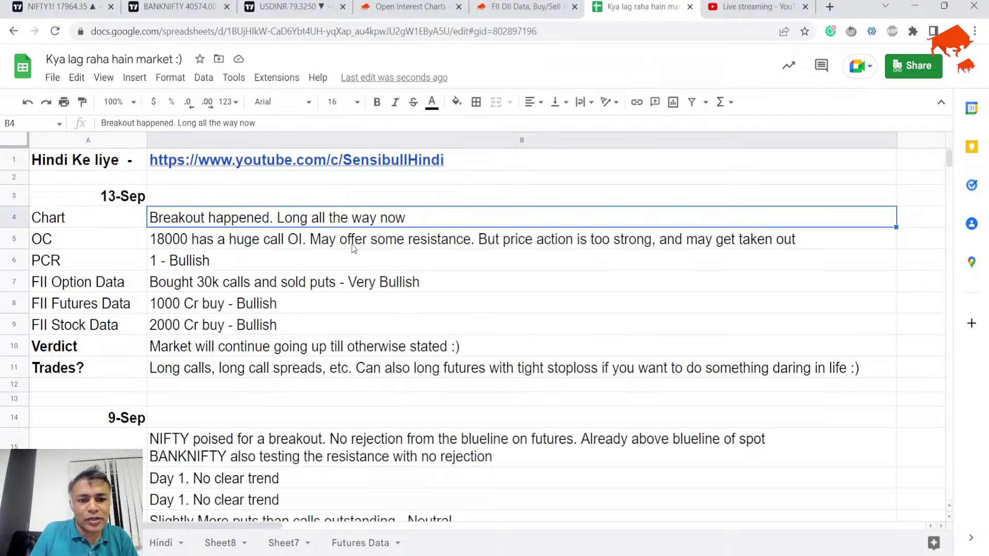
pyautogui.press('Down')
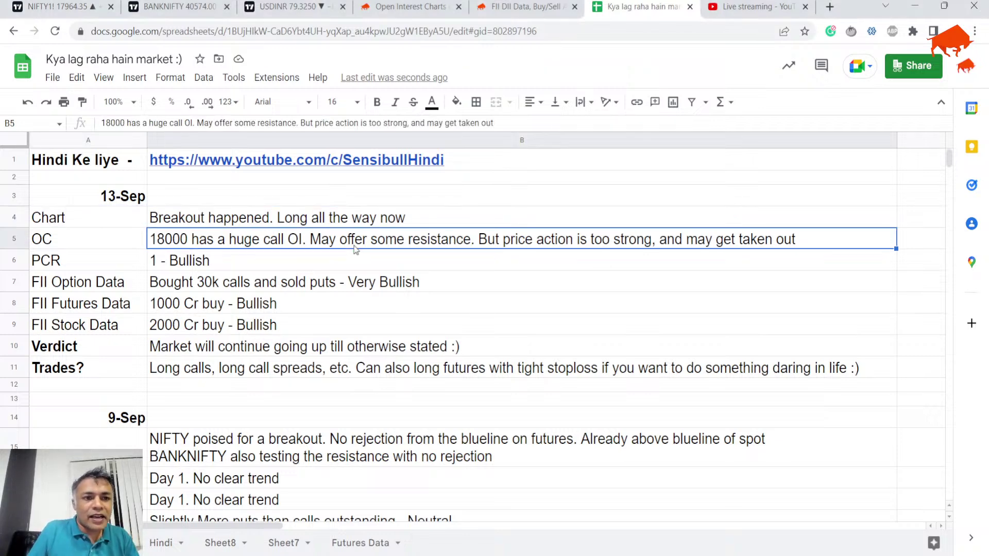
pyautogui.hotkey('ctrl', '1')
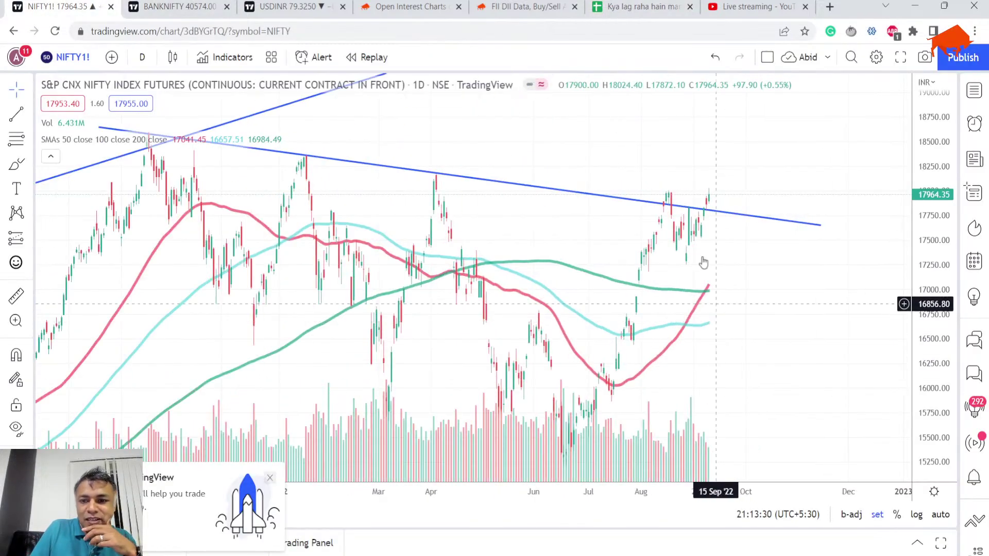
pyautogui.scroll(2, 709, 203)
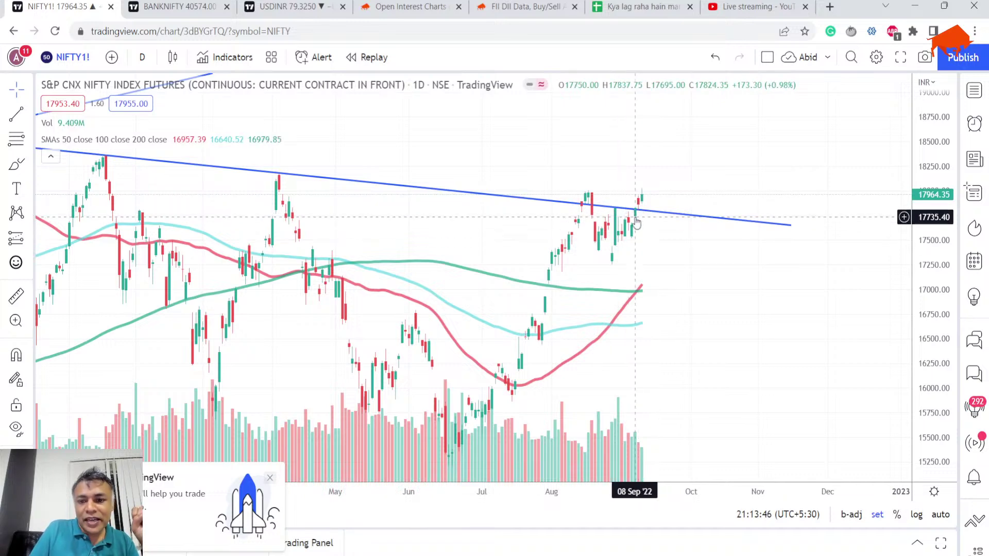
# Set the NIFTY futures chart to the 1-hour interval and compress its price scale.
pyautogui.click(142, 57)
pyautogui.click(179, 374)
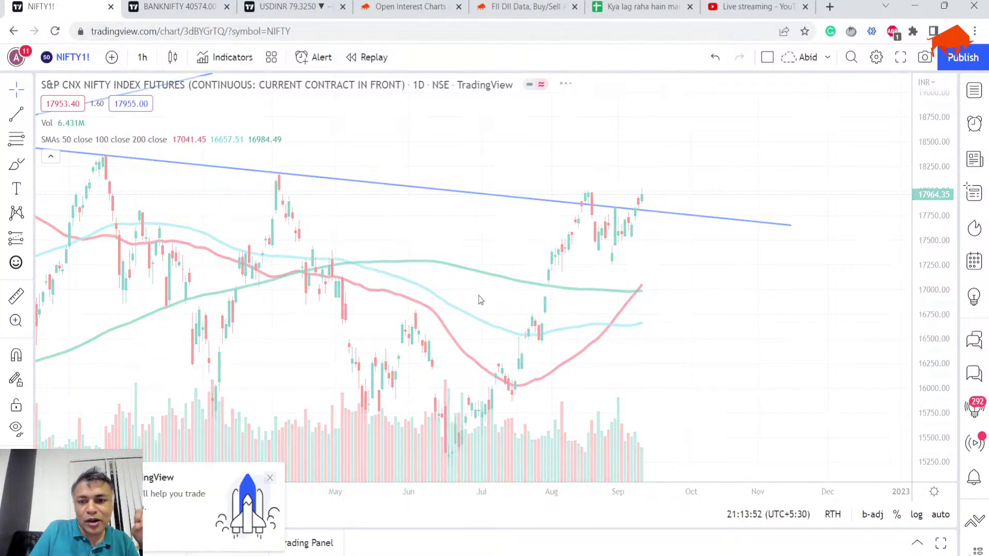
pyautogui.scroll(-2, 541, 224)
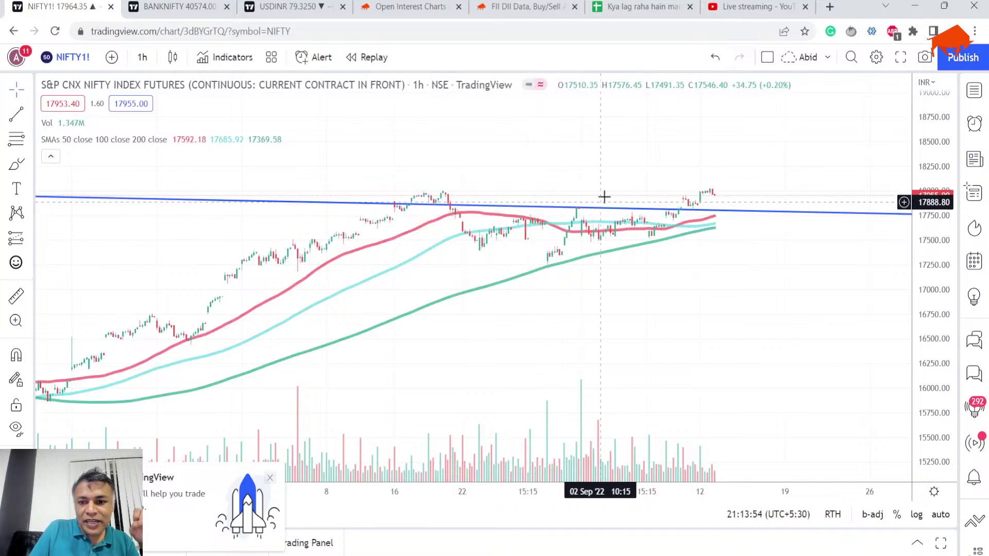
pyautogui.scroll(2, 604, 199)
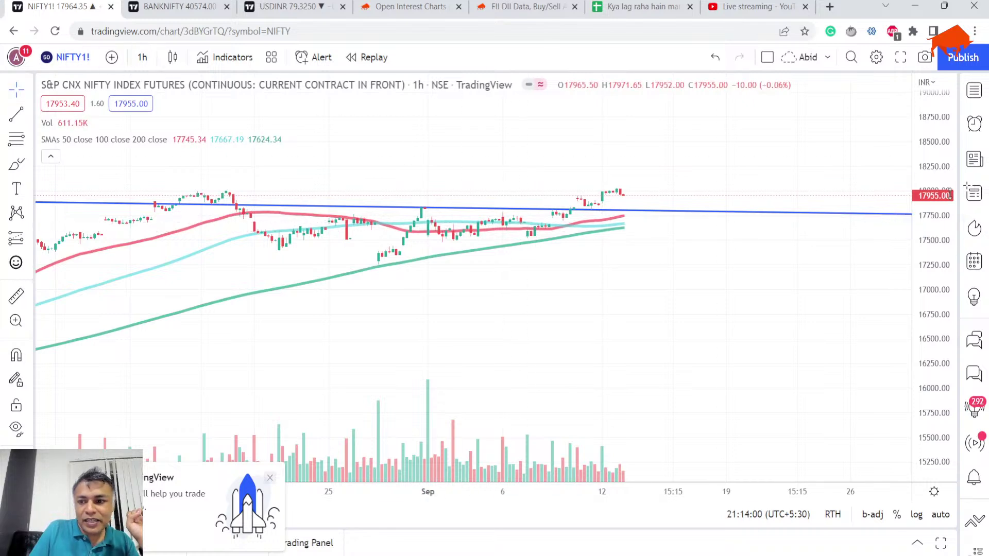
pyautogui.moveTo(949, 184); pyautogui.dragTo(950, 202)
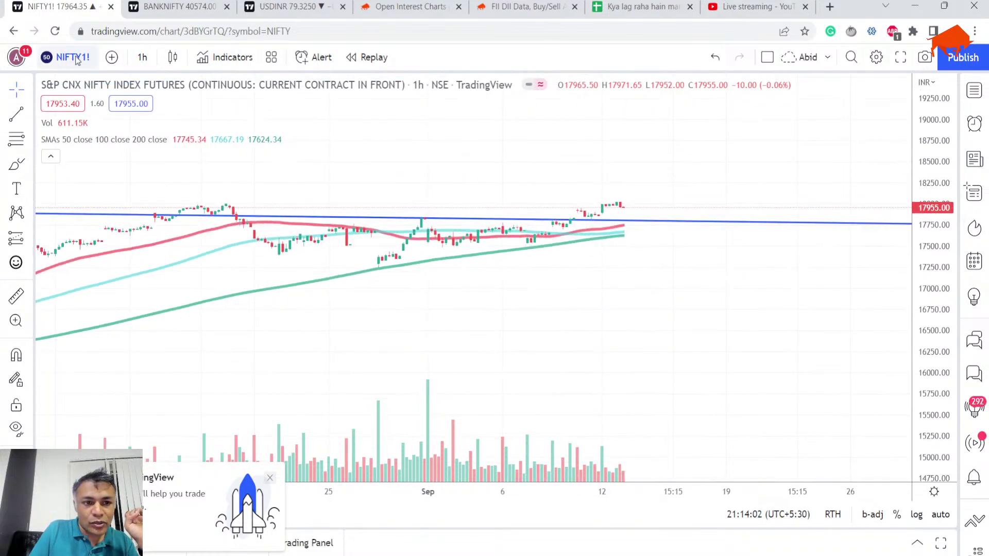
pyautogui.click(142, 60)
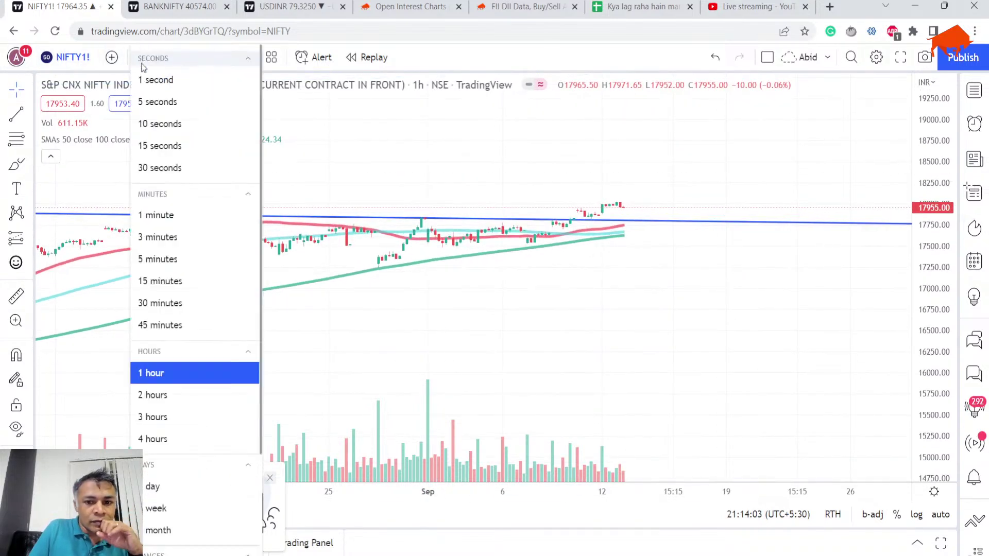
pyautogui.click(172, 495)
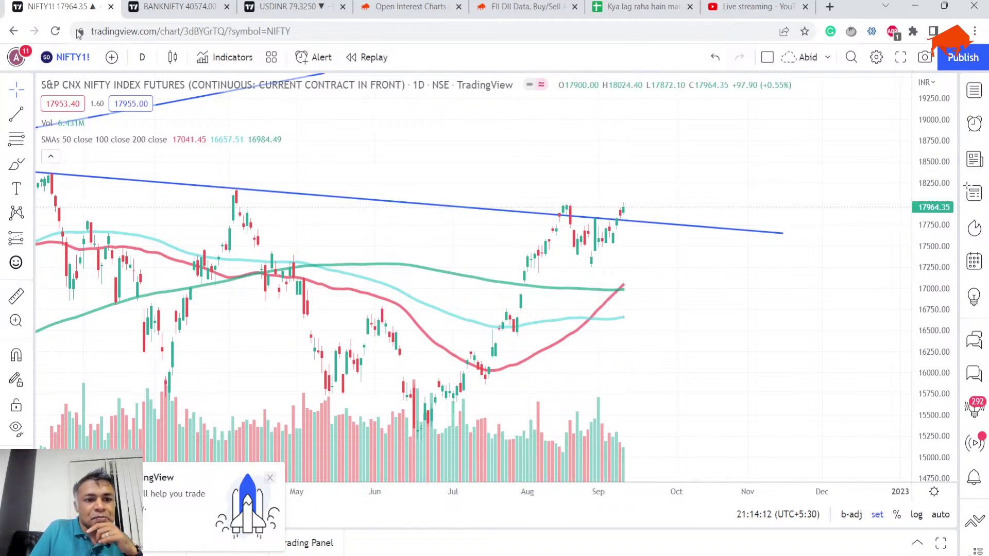
pyautogui.click(142, 57)
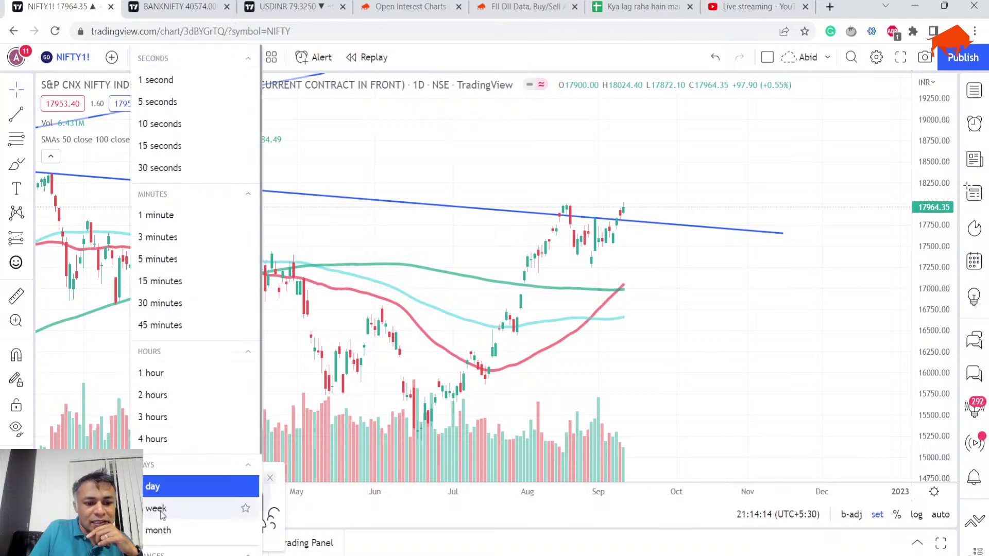
pyautogui.click(158, 508)
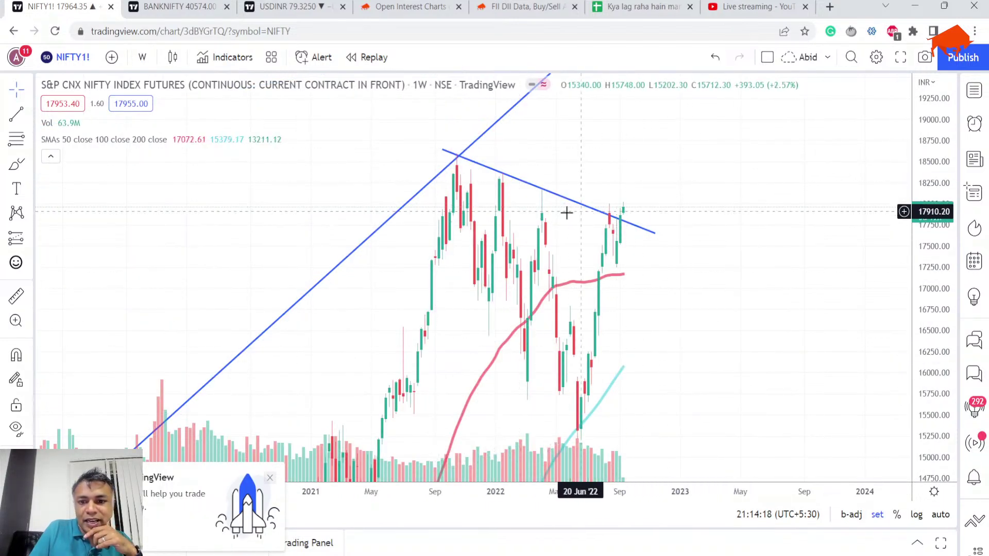
pyautogui.click(143, 57)
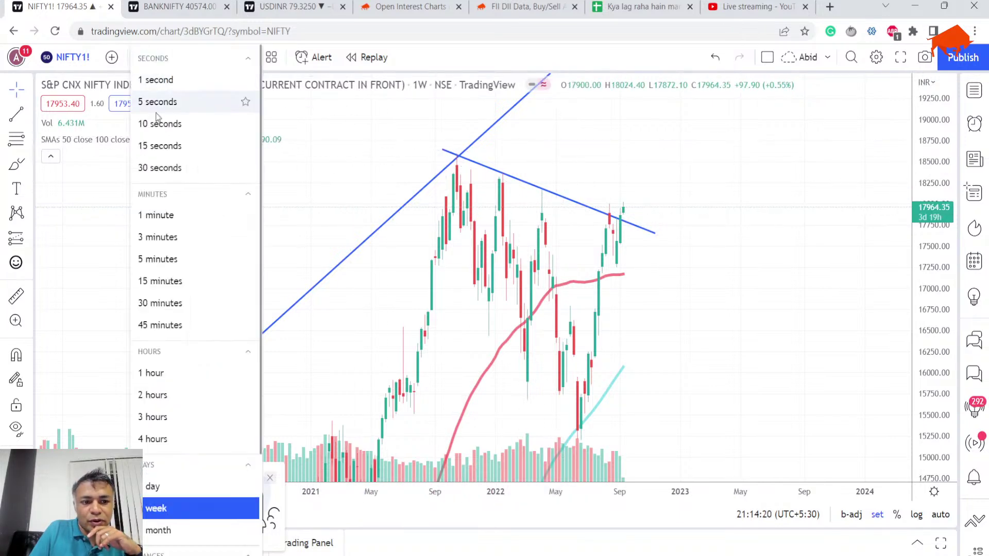
pyautogui.click(159, 531)
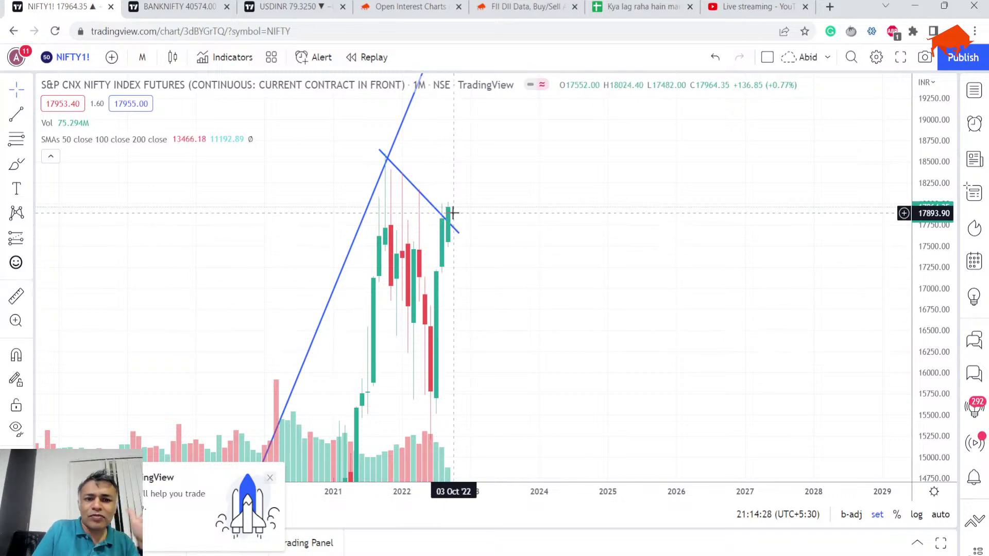
pyautogui.hotkey('ctrl', 'Tab')
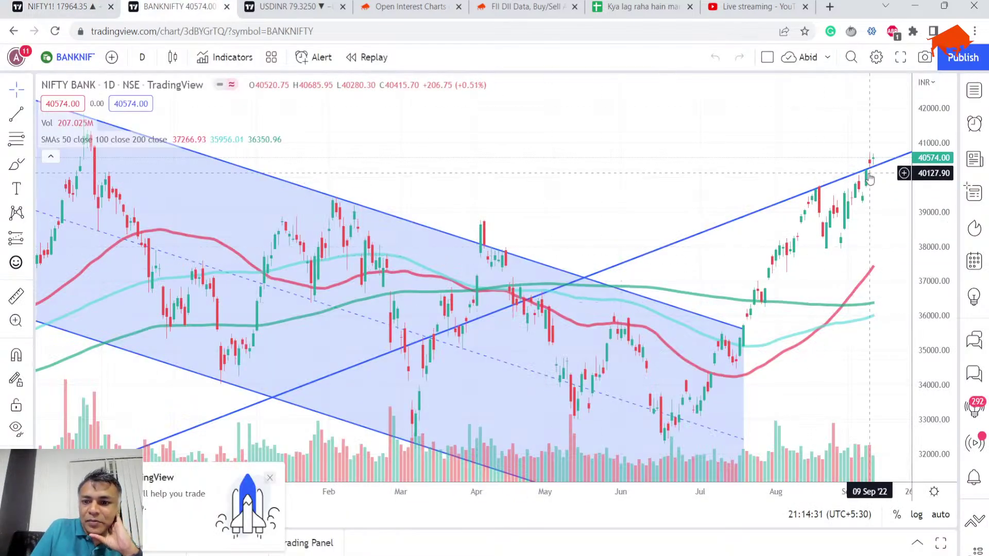
pyautogui.scroll(2, 846, 163)
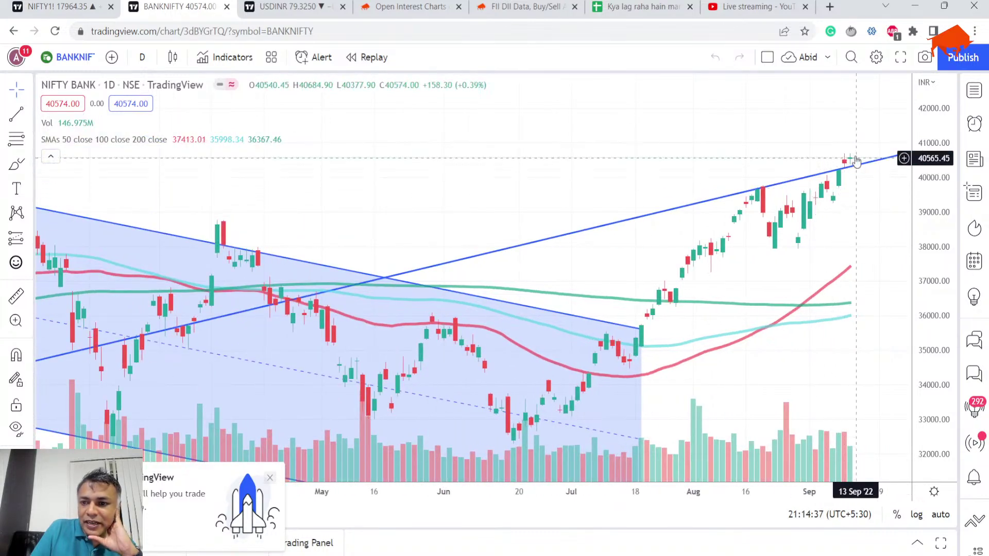
pyautogui.scroll(-2, 849, 166)
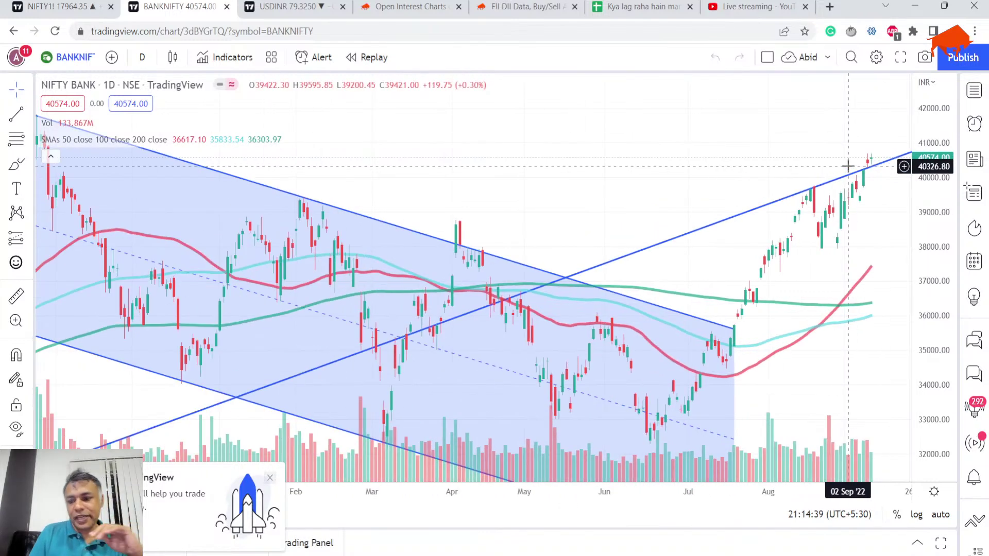
pyautogui.click(7, 7)
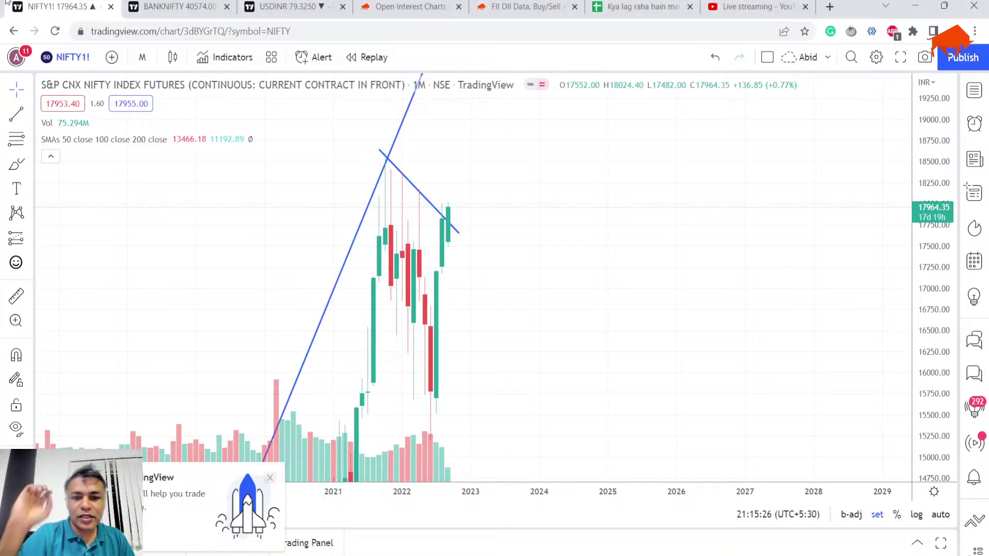
# Open Sensibull's NIFTY Open Interest Charts page and uncheck the Next expiry.
pyautogui.click(410, 6)
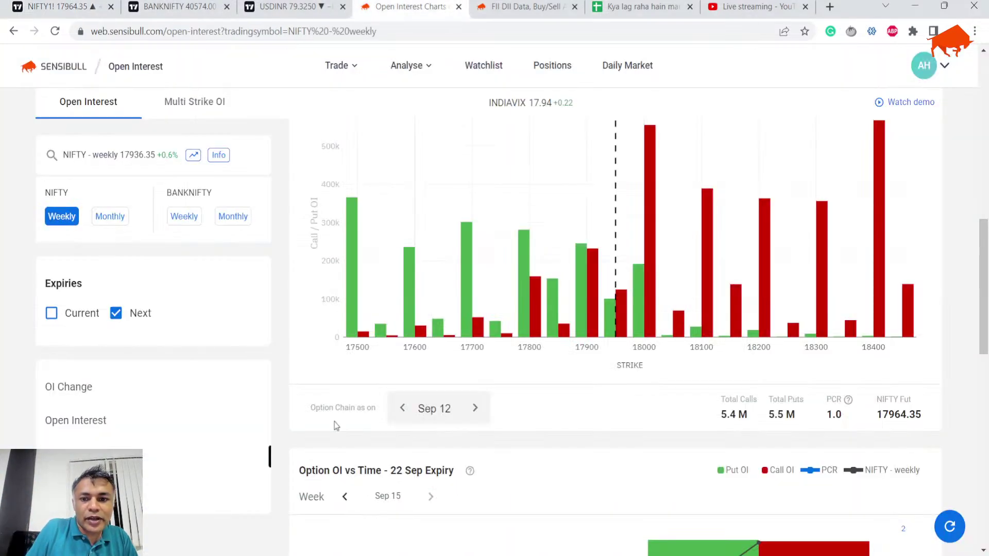
pyautogui.scroll(5, 335, 426)
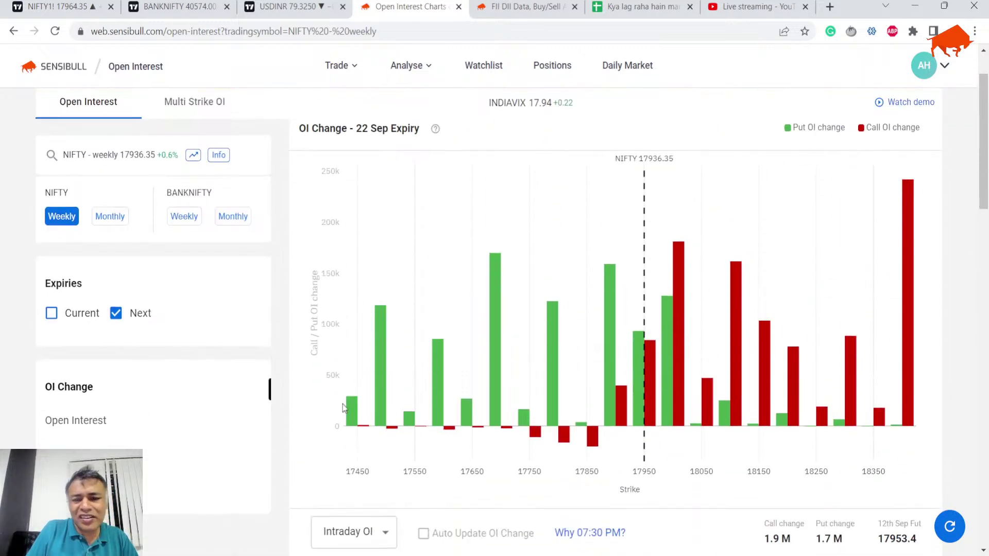
pyautogui.scroll(2, 343, 408)
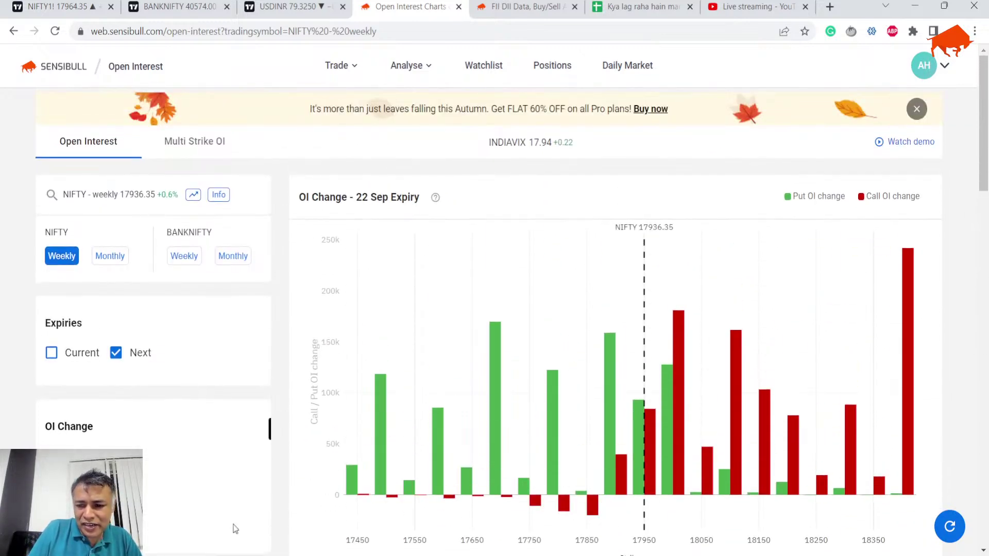
pyautogui.scroll(-3, 614, 333)
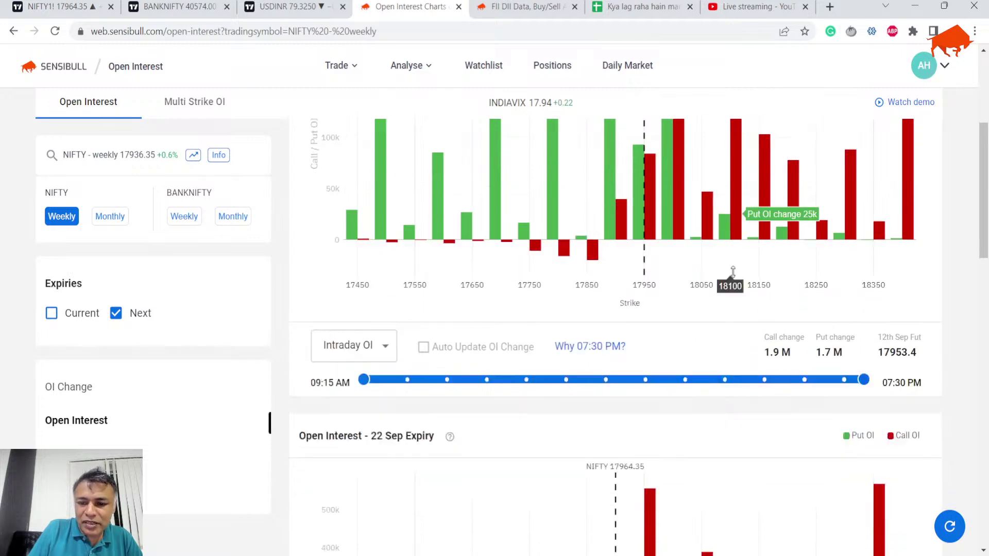
pyautogui.scroll(-3, 733, 272)
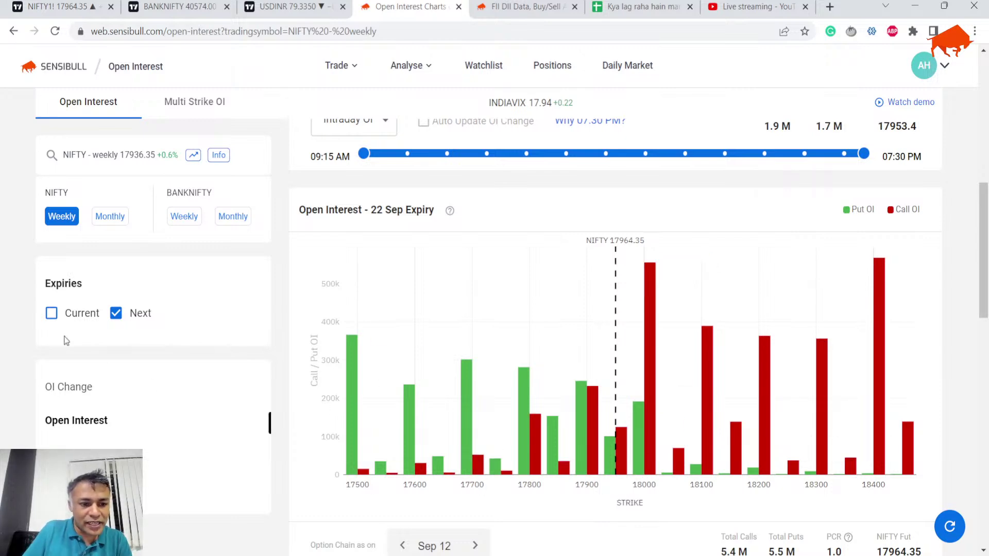
pyautogui.click(116, 314)
# Select the Current 15 Sep expiry, then return to the Google Sheets notes.
pyautogui.click(69, 314)
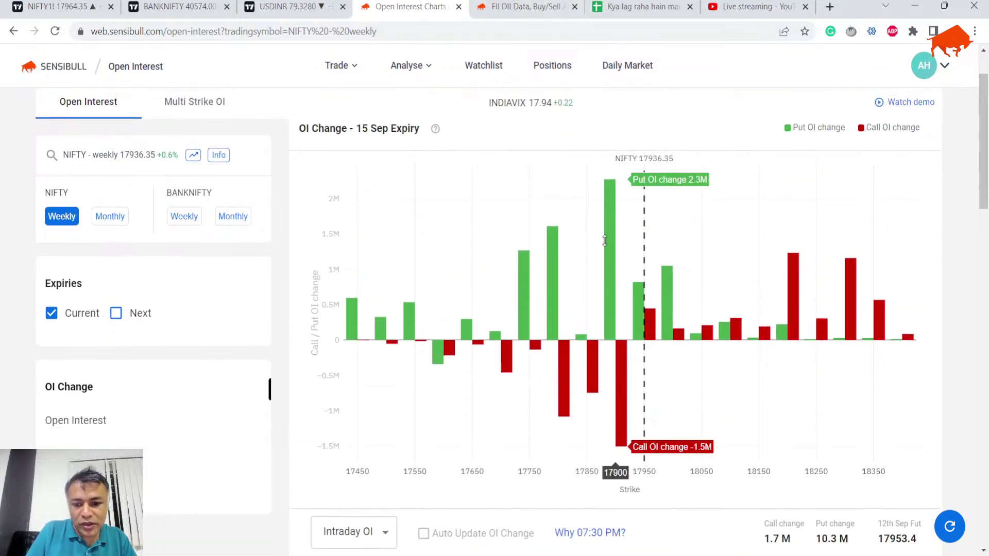
pyautogui.scroll(-2, 588, 325)
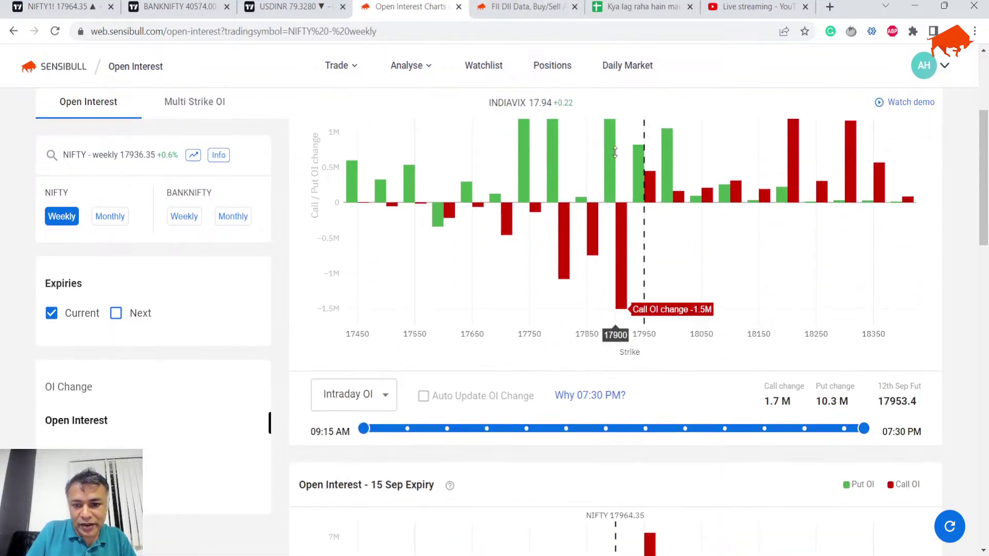
pyautogui.scroll(-2, 664, 338)
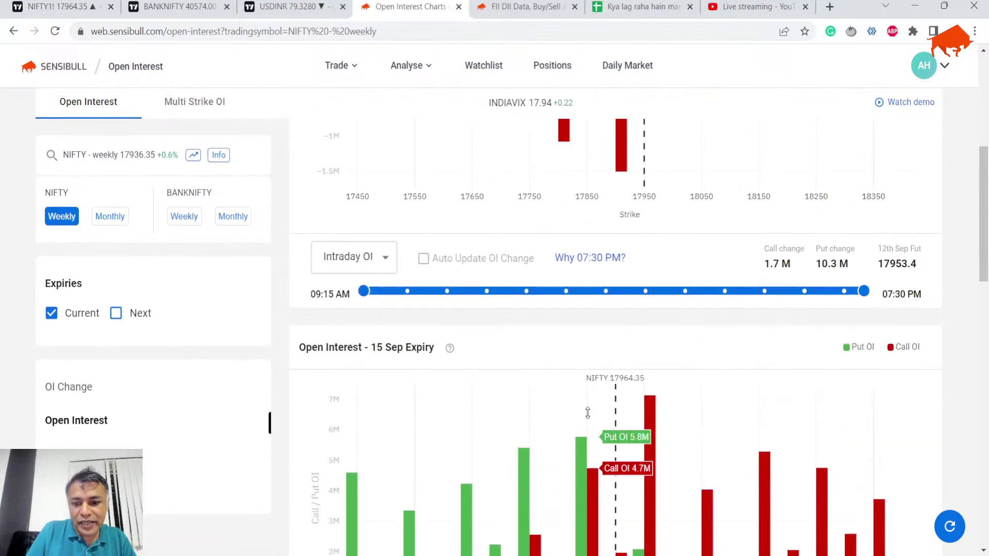
pyautogui.scroll(-2, 588, 414)
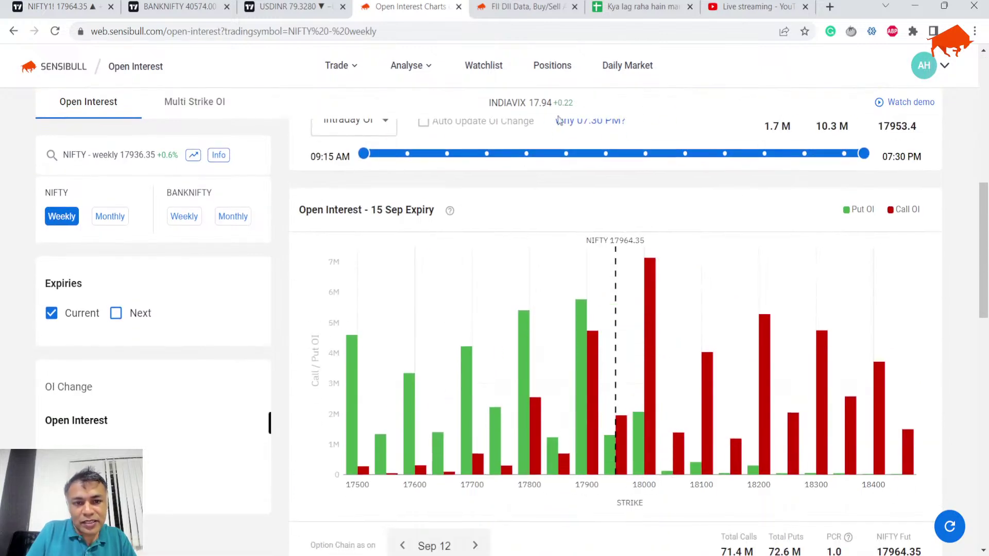
pyautogui.scroll(3, 669, 128)
pyautogui.scroll(2, 672, 193)
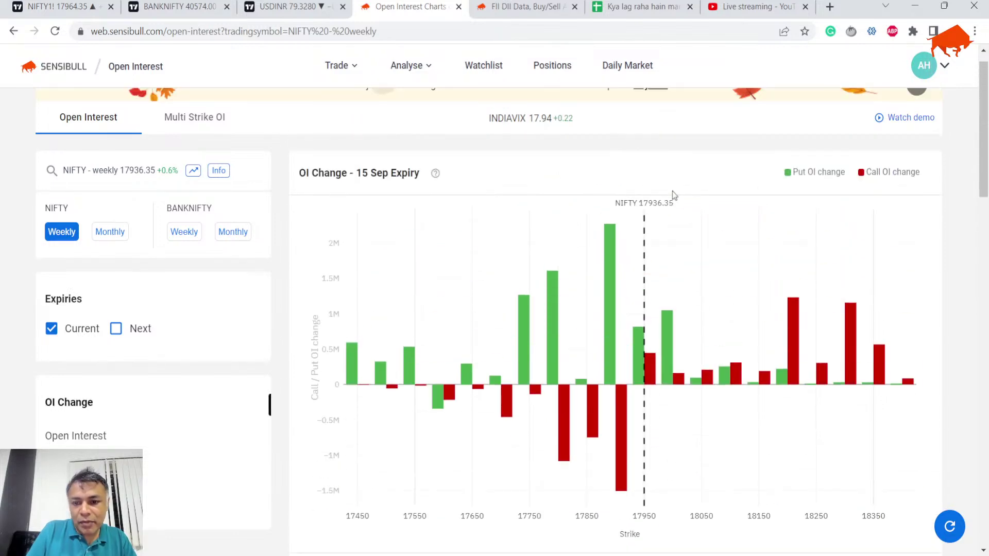
pyautogui.scroll(1, 672, 191)
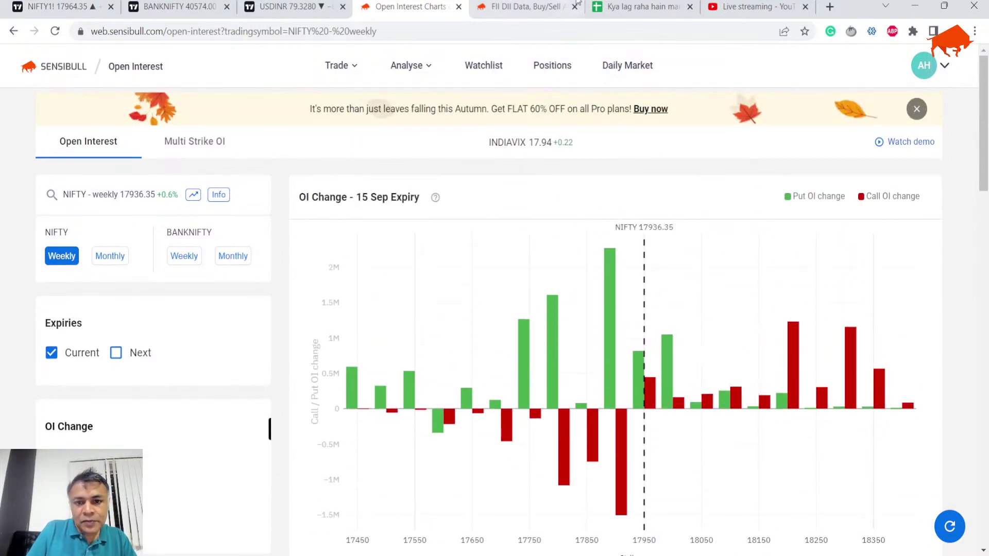
pyautogui.moveTo(643, 355)
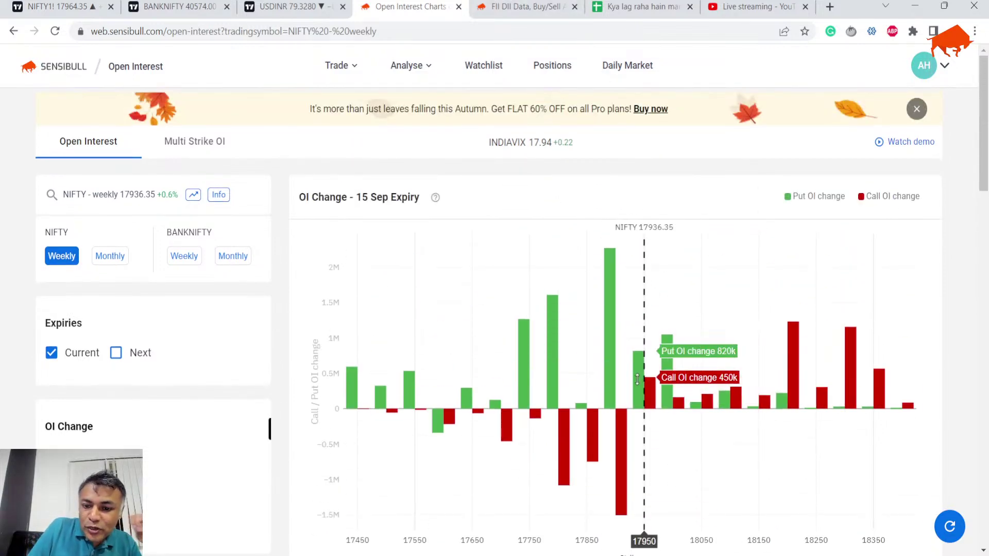
pyautogui.scroll(-2, 637, 378)
pyautogui.scroll(-2, 642, 387)
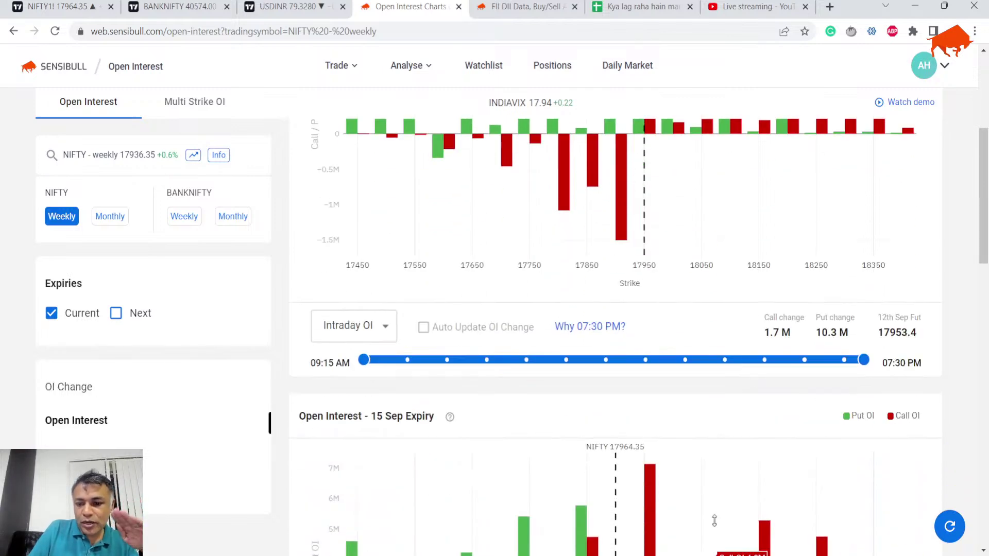
pyautogui.scroll(-3, 714, 522)
pyautogui.scroll(3, 649, 417)
pyautogui.scroll(4, 583, 317)
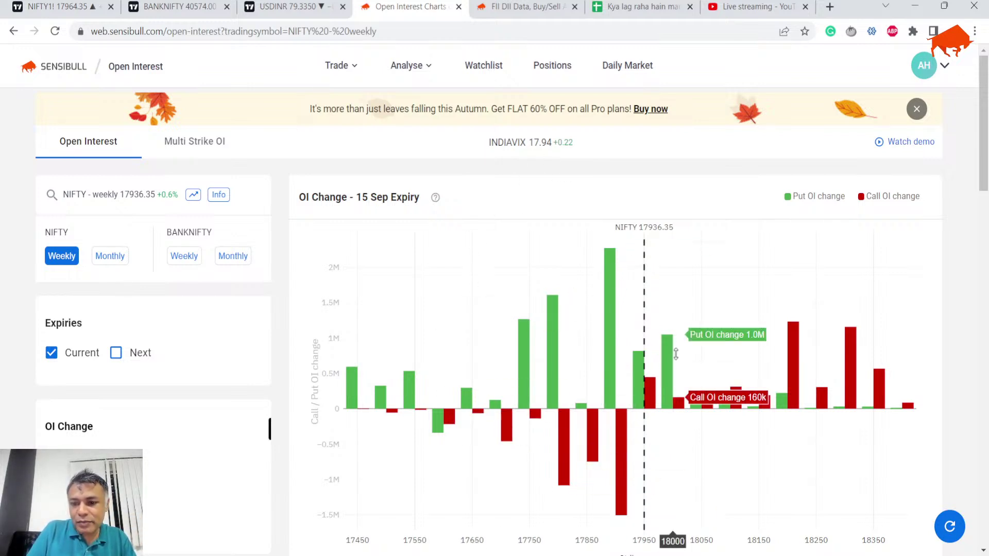
pyautogui.scroll(-3, 674, 353)
pyautogui.scroll(-3, 664, 367)
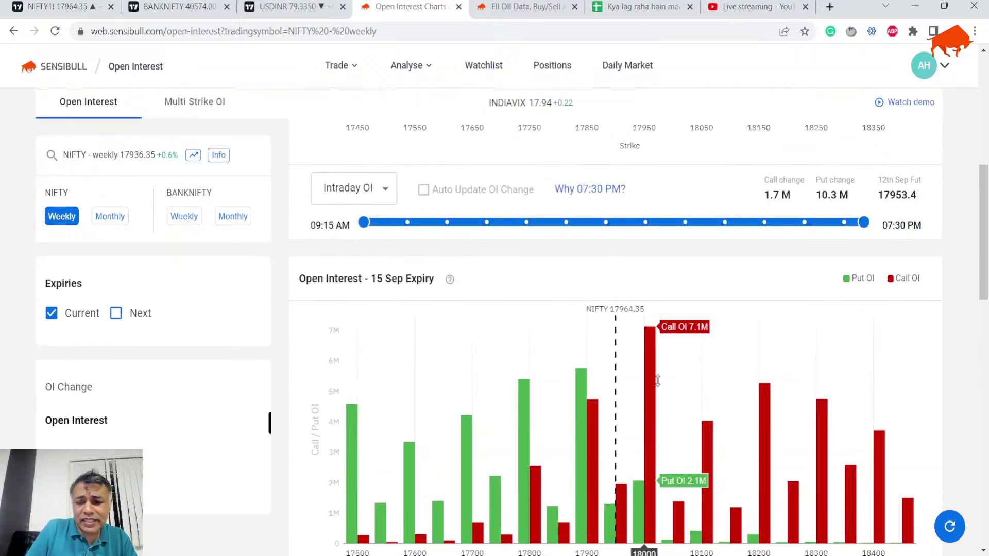
pyautogui.scroll(3, 657, 381)
pyautogui.scroll(2, 691, 209)
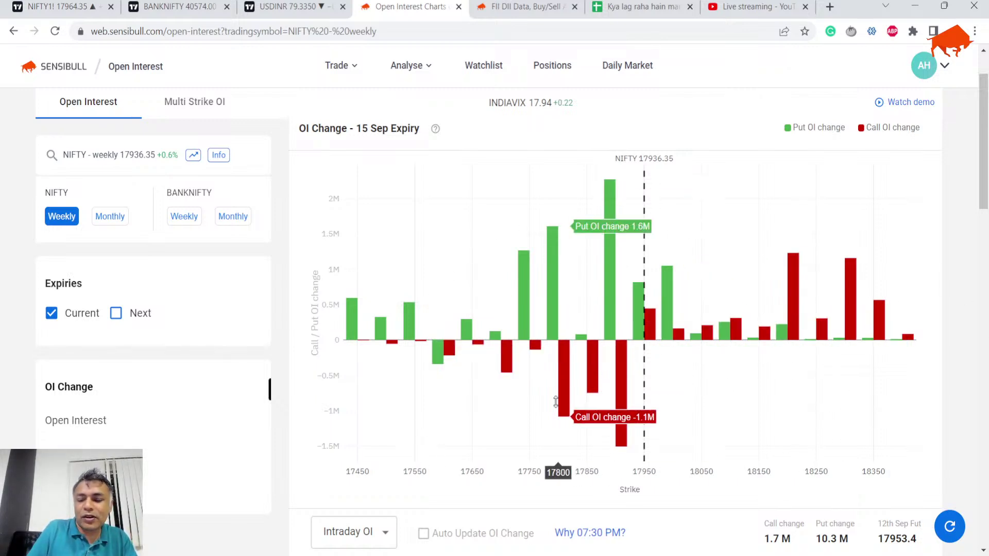
pyautogui.scroll(-2, 555, 402)
pyautogui.scroll(3, 588, 433)
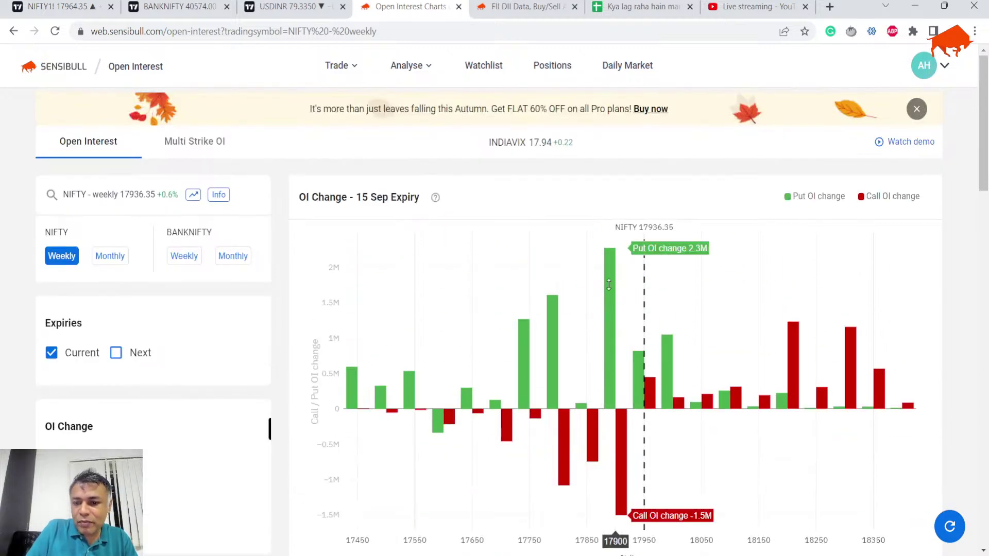
pyautogui.scroll(-5, 609, 284)
pyautogui.scroll(-1, 651, 369)
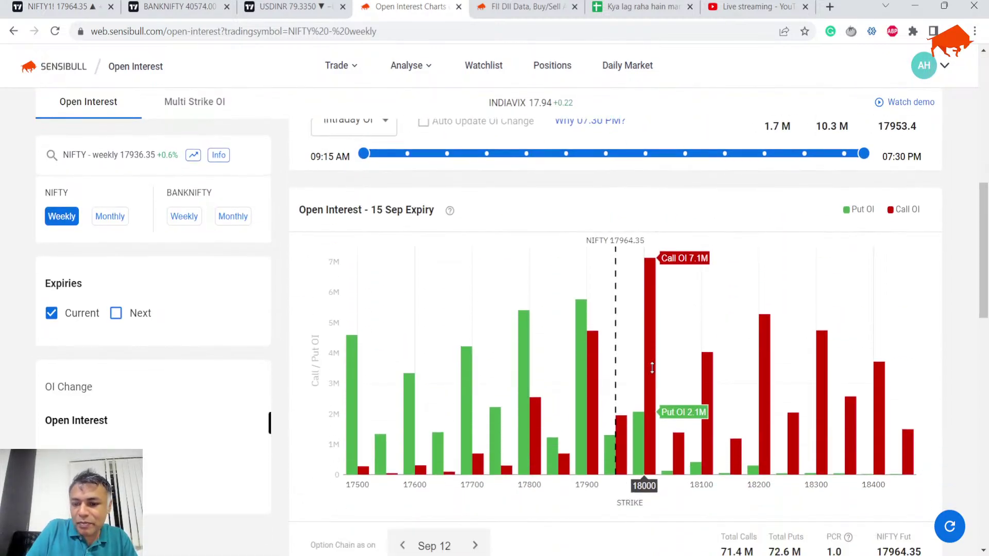
pyautogui.scroll(5, 651, 369)
pyautogui.scroll(-6, 651, 369)
pyautogui.hotkey('ctrl', 'Tab')
pyautogui.hotkey('ctrl', 'Tab')
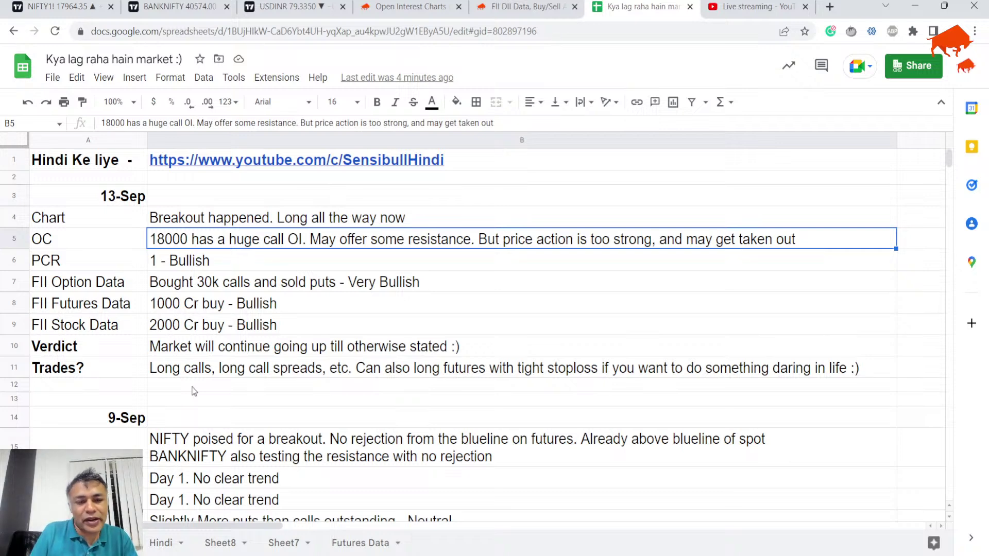
pyautogui.press('Down')
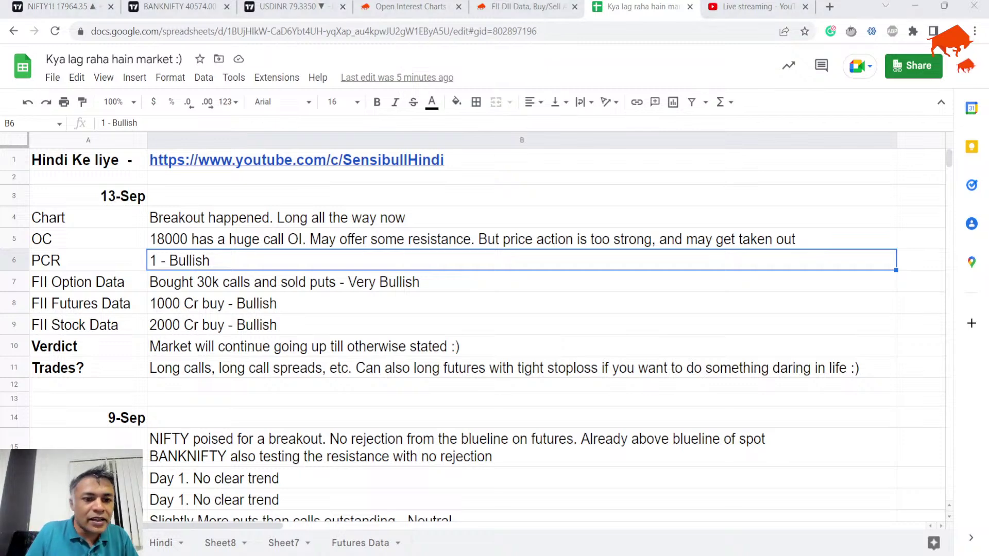
# Open Sensibull's FII DII Data page to check 12 Sep FII and DII activity.
pyautogui.click(518, 7)
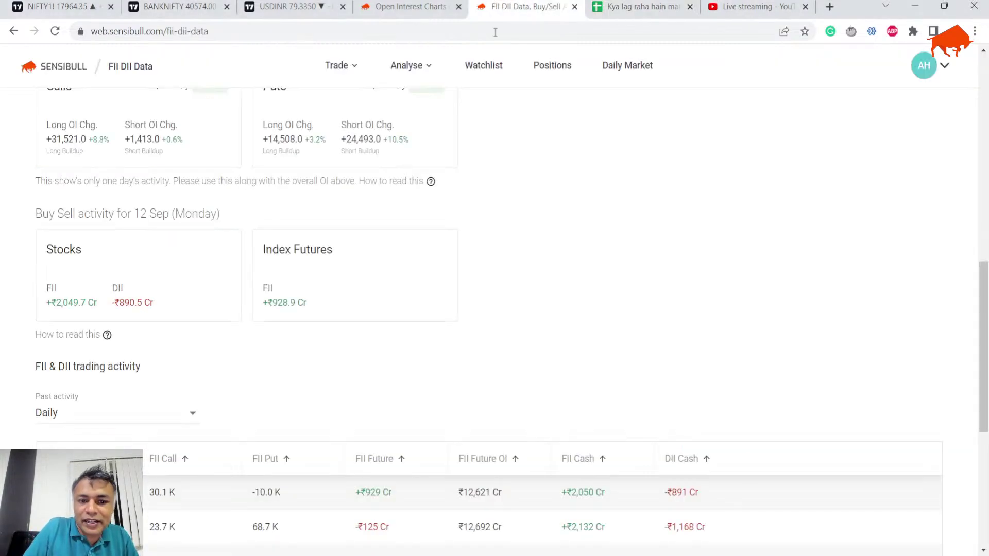
pyautogui.scroll(2, 403, 211)
pyautogui.scroll(-3, 404, 213)
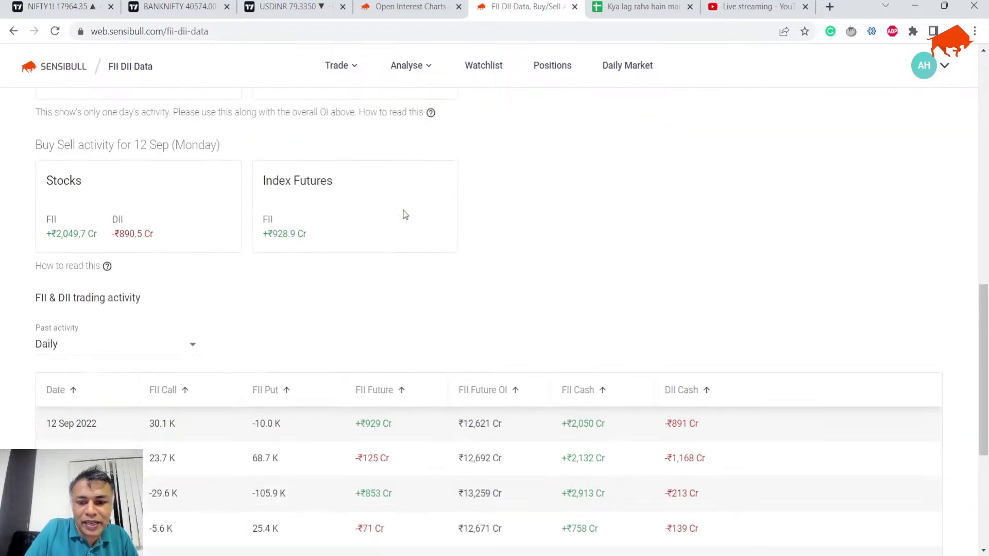
pyautogui.scroll(-3, 403, 214)
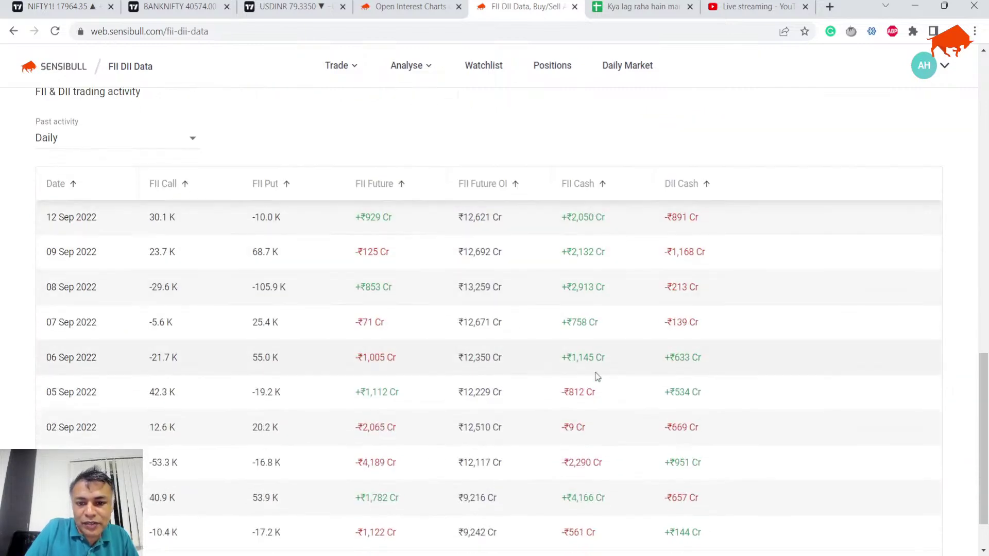
pyautogui.scroll(1, 363, 287)
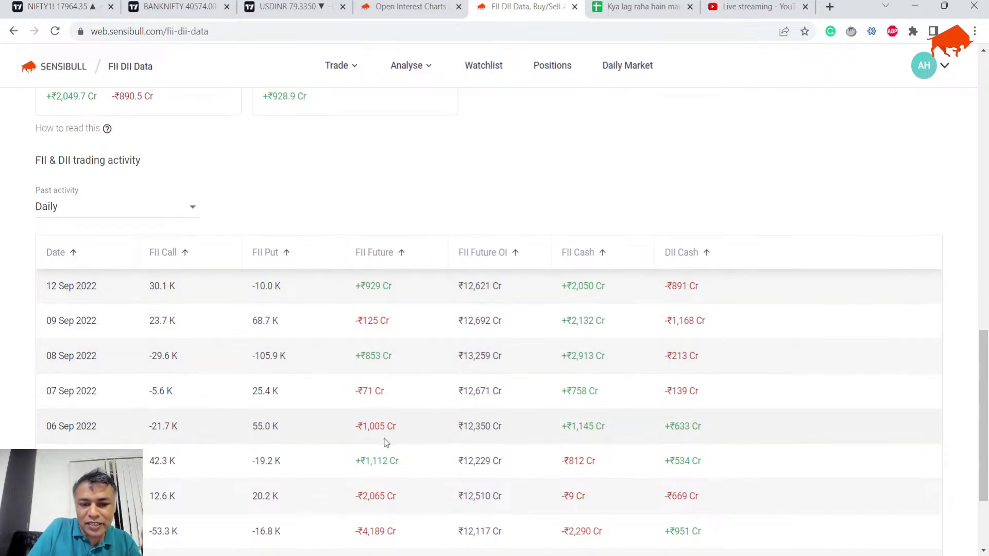
pyautogui.scroll(4, 348, 337)
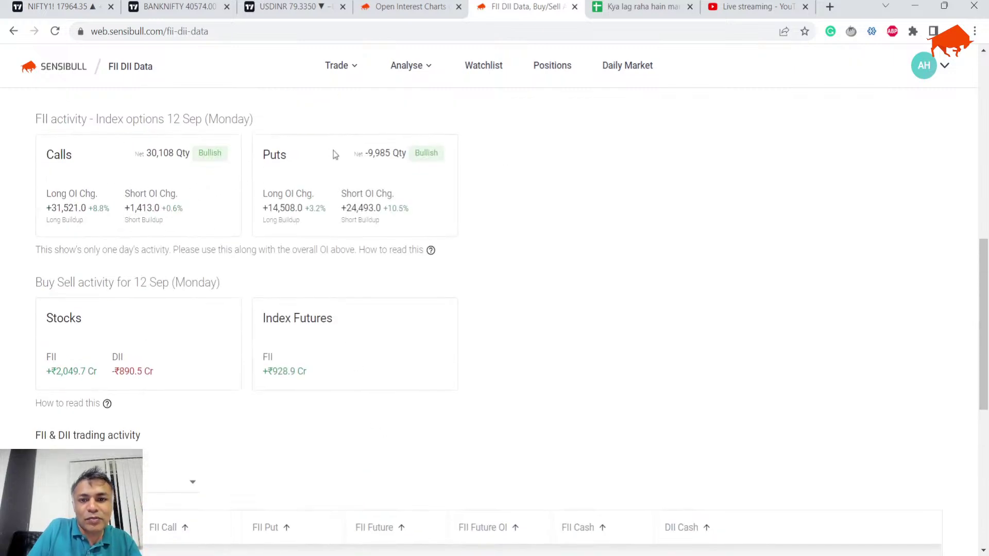
# Insert '10k ' before 'puts' in the FII Option Data note in B7.
pyautogui.hotkey('ctrl', 'Tab')
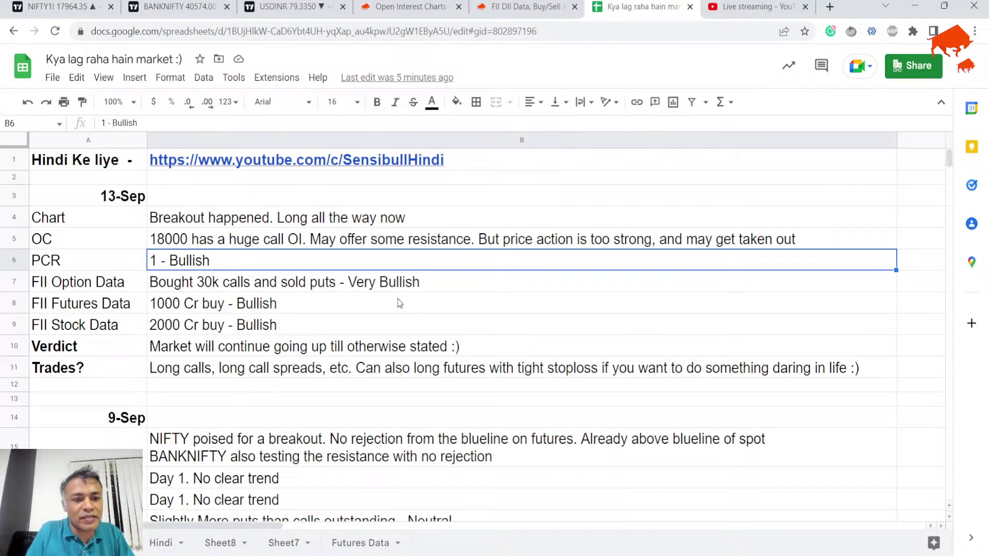
pyautogui.press('Down')
pyautogui.press('Return')
pyautogui.write('1')
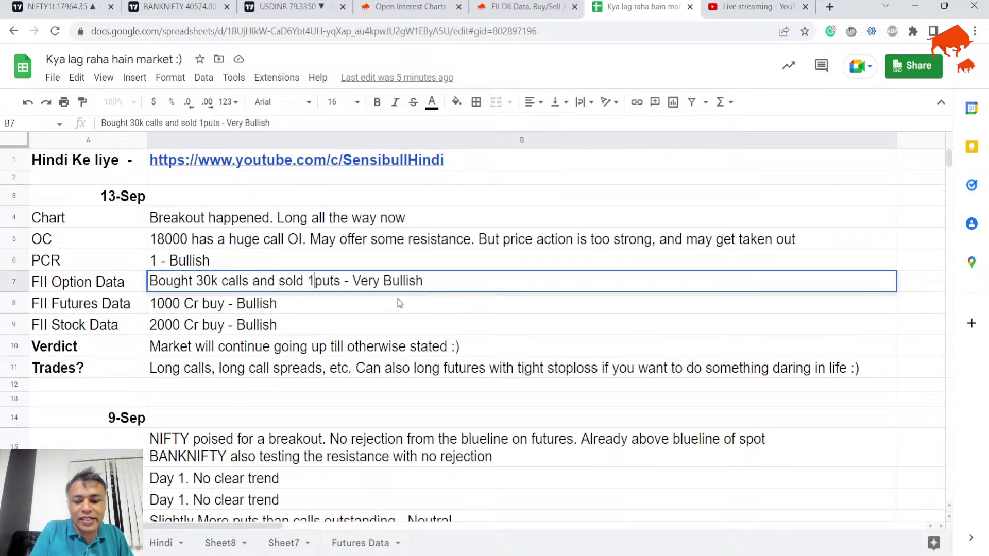
pyautogui.write('0k')
pyautogui.press('Return')
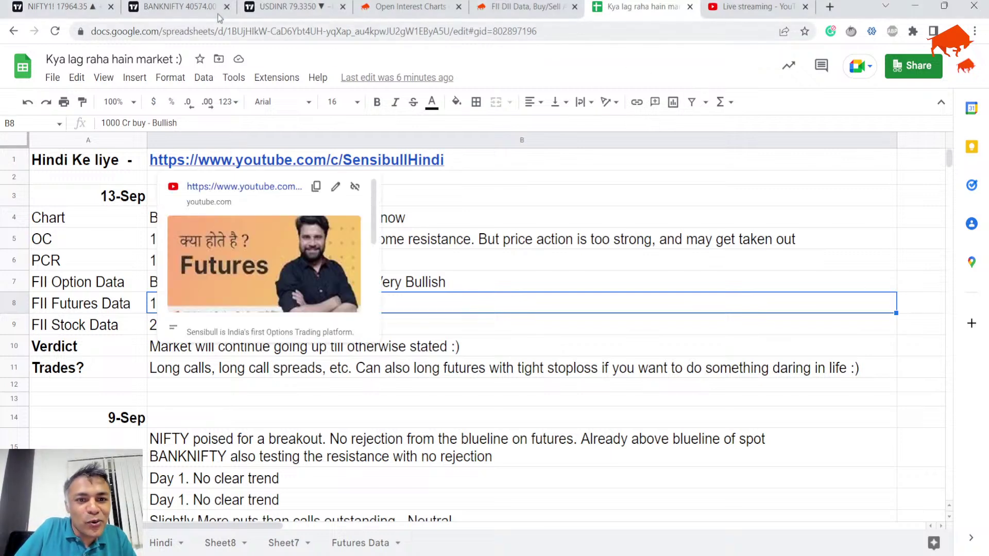
# Draw a USDINR daily trend line from the February low, lowering its right end slightly.
pyautogui.click(285, 6)
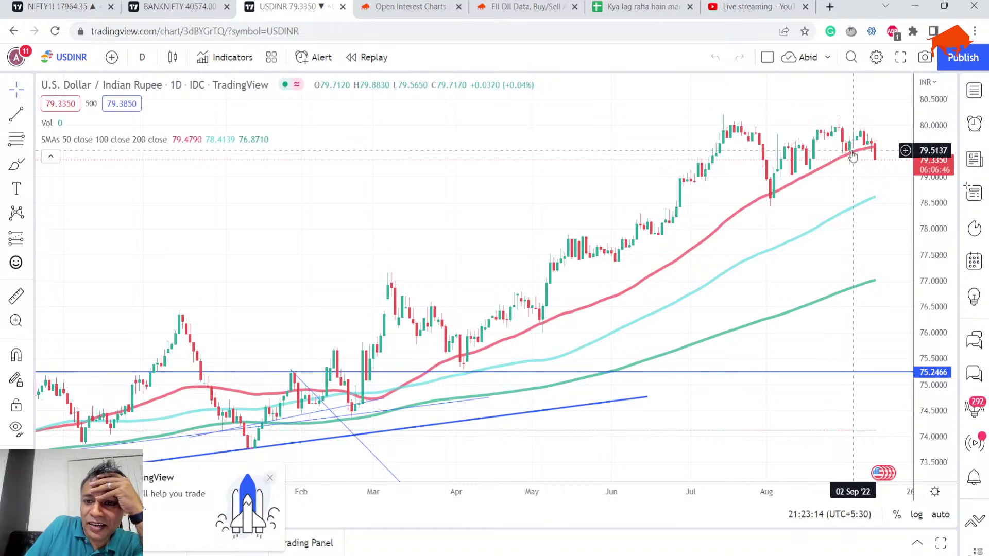
pyautogui.scroll(-2, 853, 155)
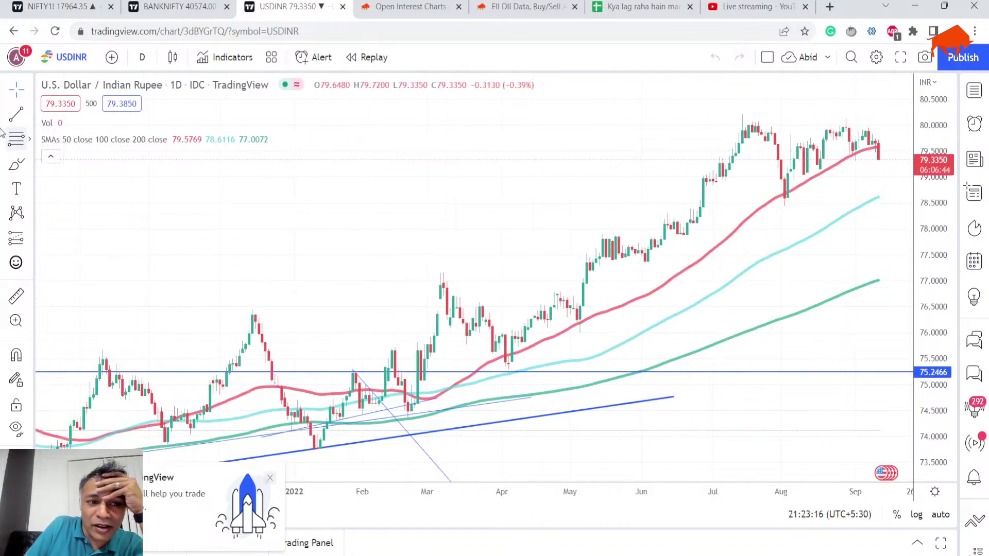
pyautogui.click(15, 114)
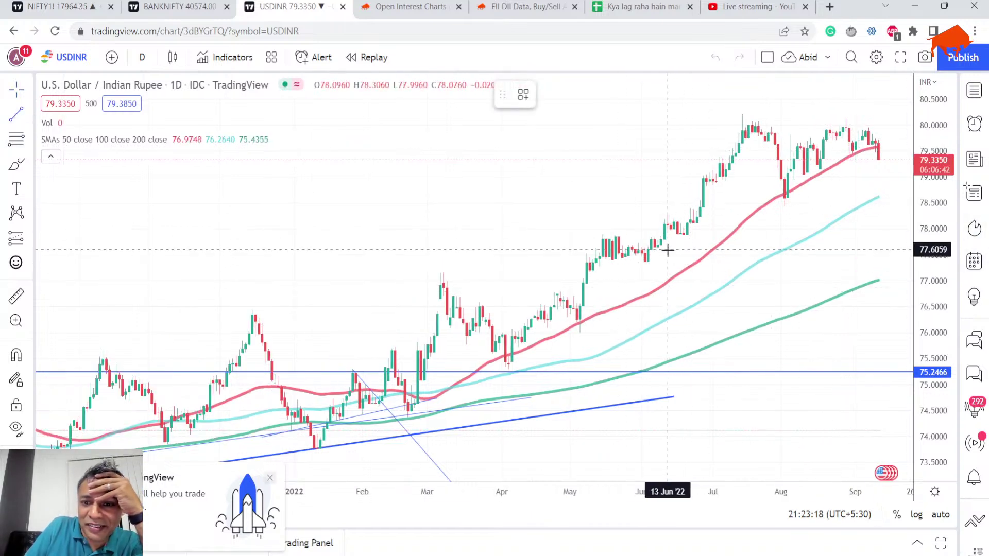
pyautogui.click(645, 261)
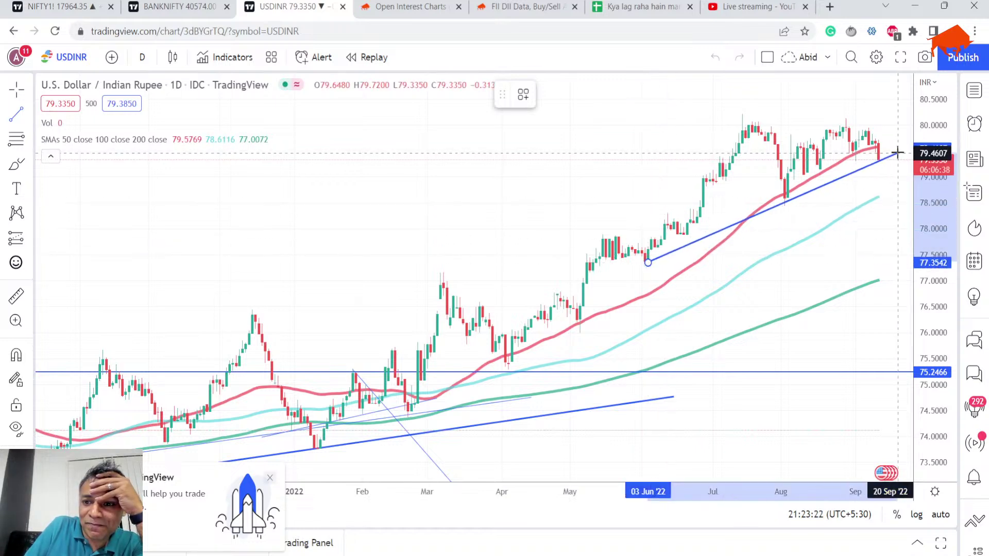
pyautogui.click(898, 151)
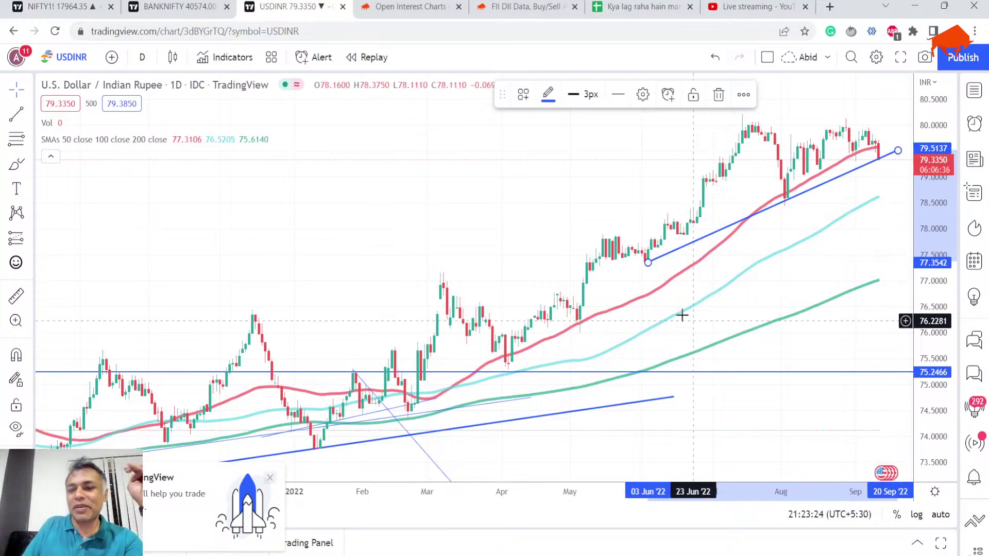
pyautogui.moveTo(647, 262); pyautogui.dragTo(398, 424)
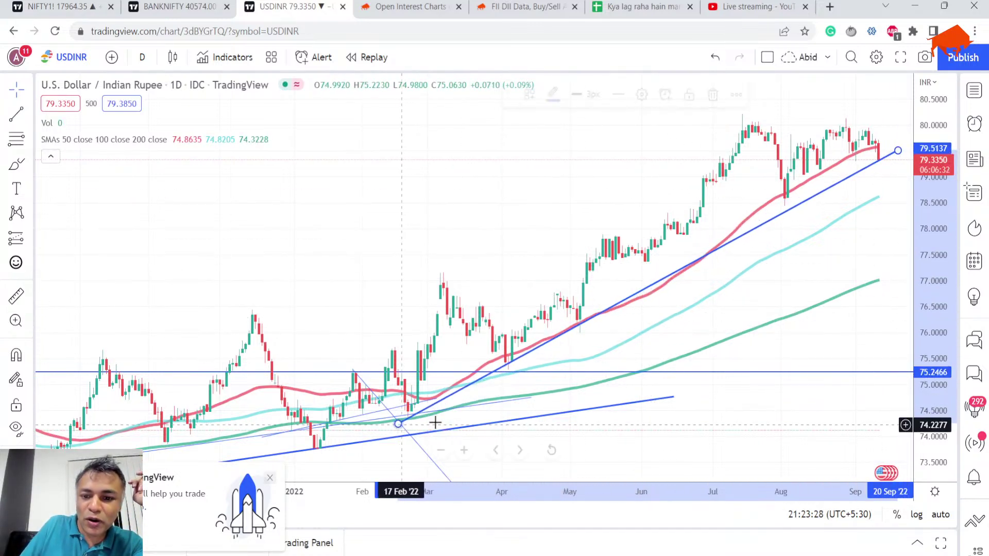
pyautogui.moveTo(902, 155); pyautogui.dragTo(905, 175)
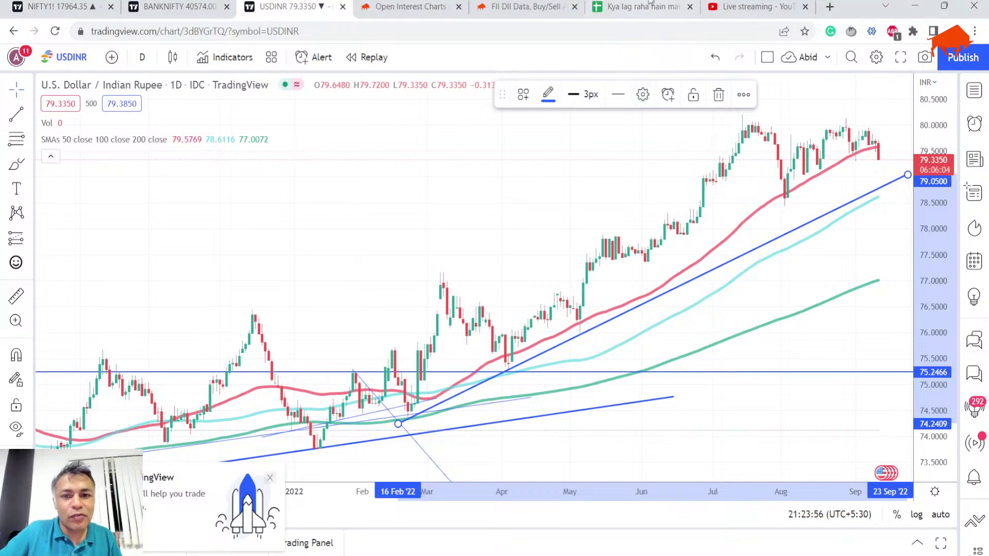
# Return to Google Sheets and select the 13-Sep Trades note in B11.
pyautogui.click(618, 7)
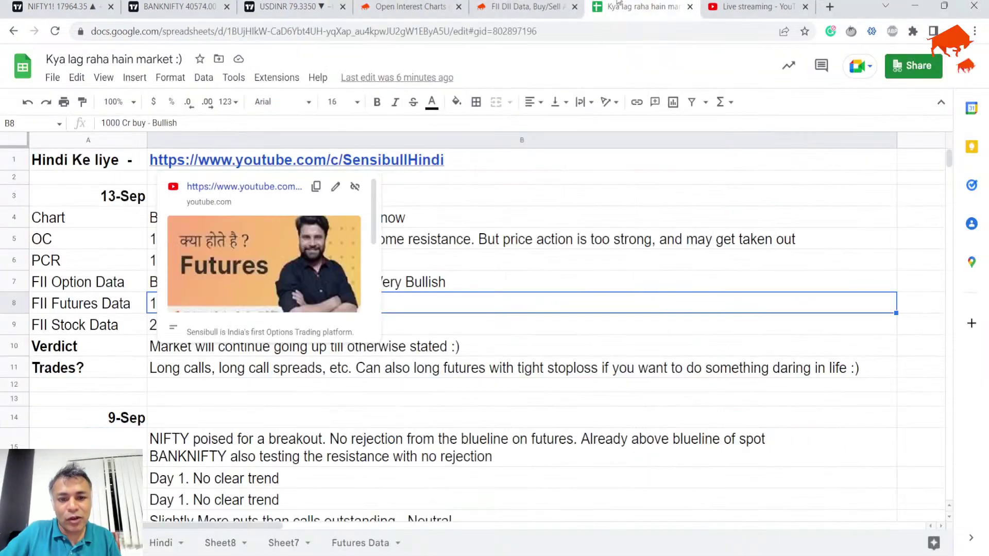
pyautogui.click(318, 366)
pyautogui.press('Up')
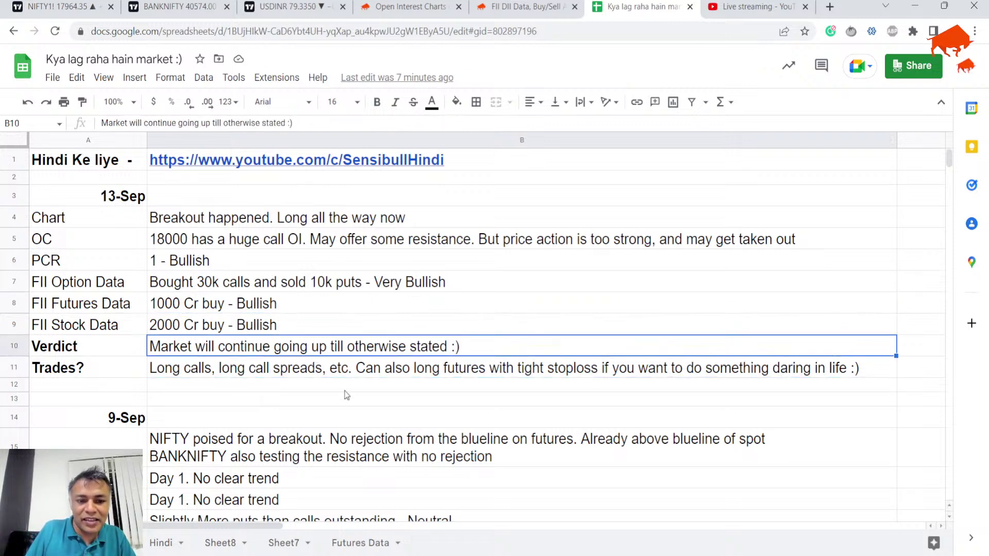
pyautogui.press('Down')
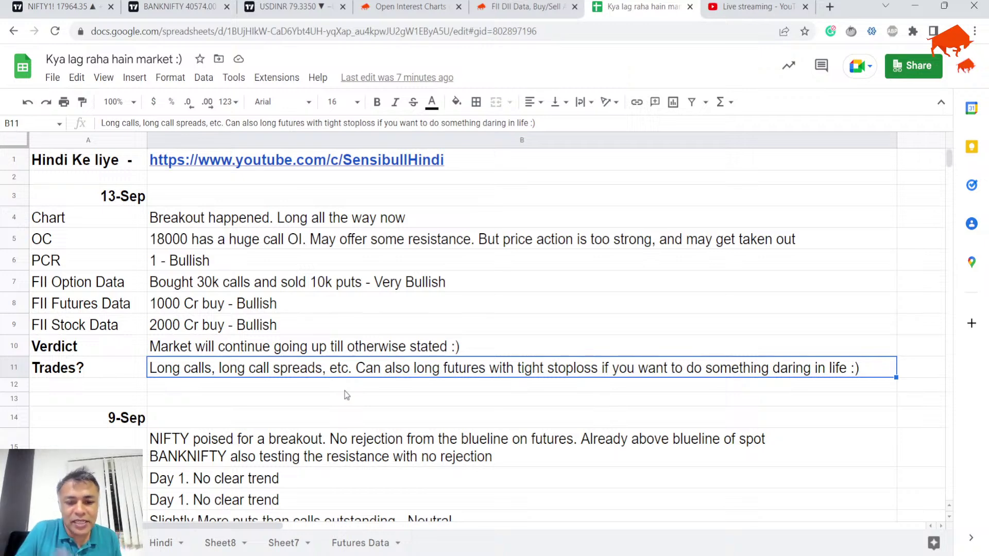
# Replace the second 'long' with 'bull' in the B11 Trades note.
pyautogui.press('Return')
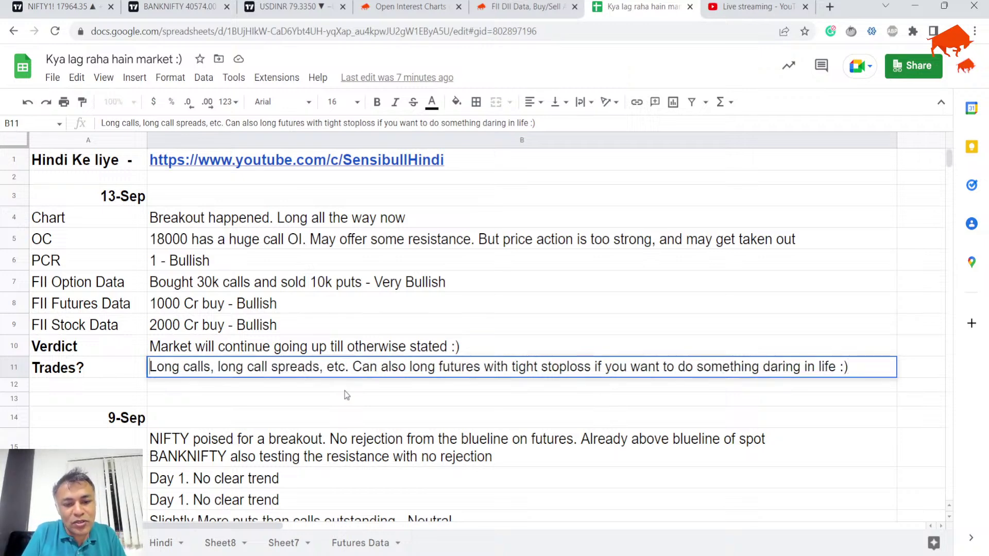
pyautogui.press('Home')
pyautogui.hotkey('ctrl', 'Right')
pyautogui.hotkey('ctrl', 'Right')
pyautogui.hotkey('ctrl', 'shift', 'Right')
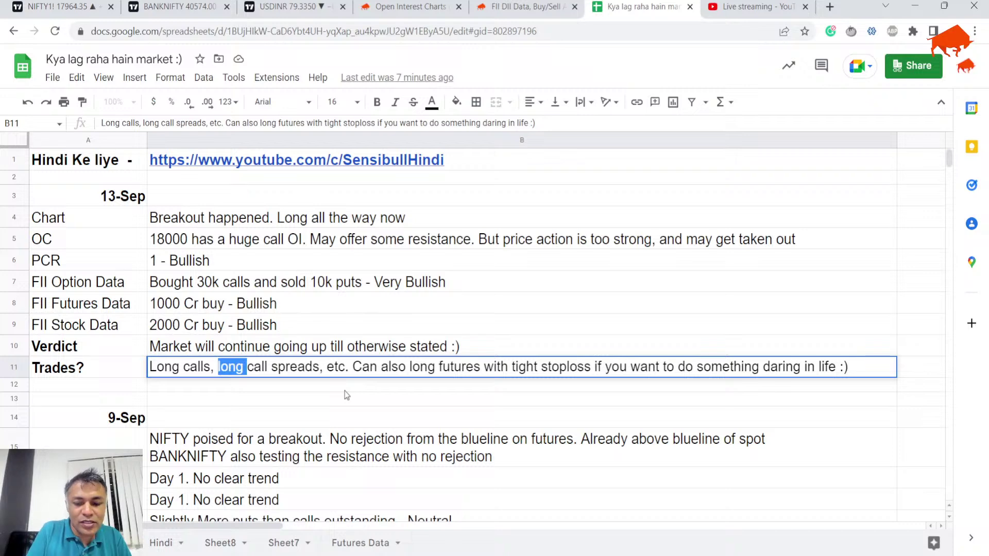
pyautogui.write('bull')
pyautogui.press('Return')
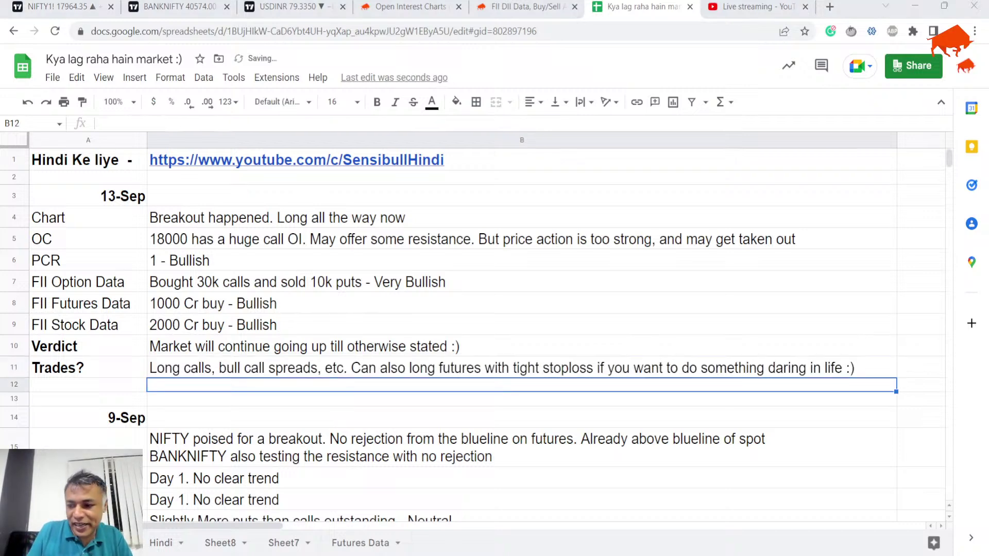